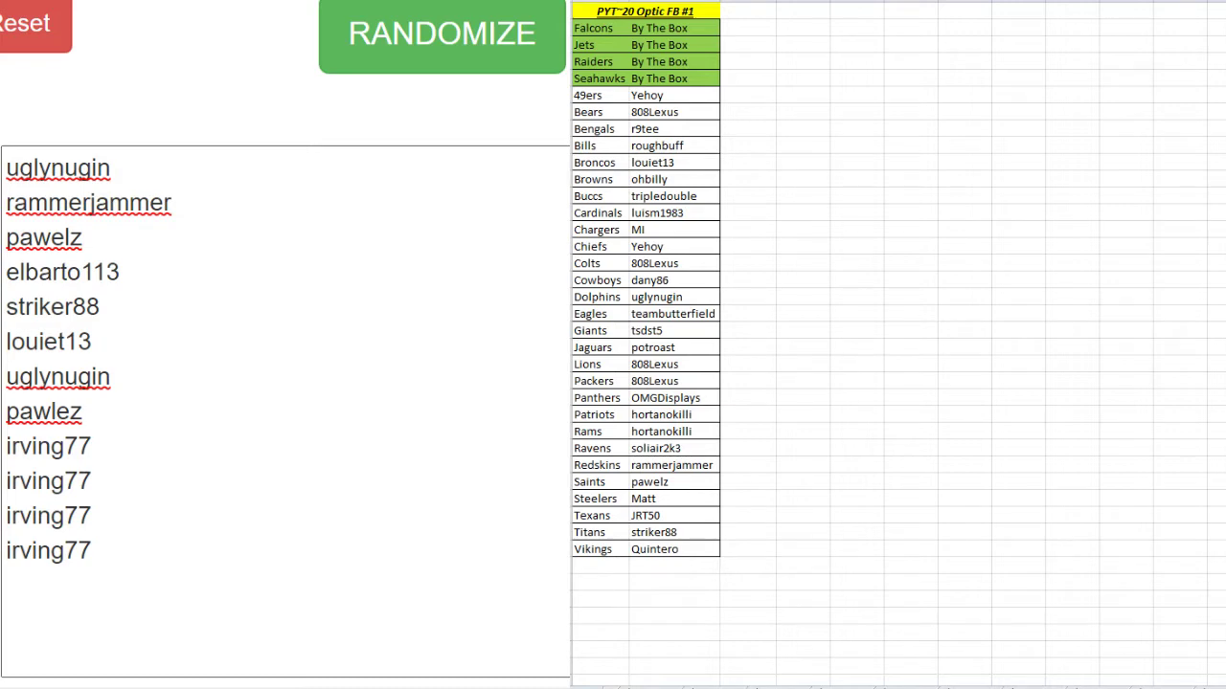
pyautogui.click(197, 435)
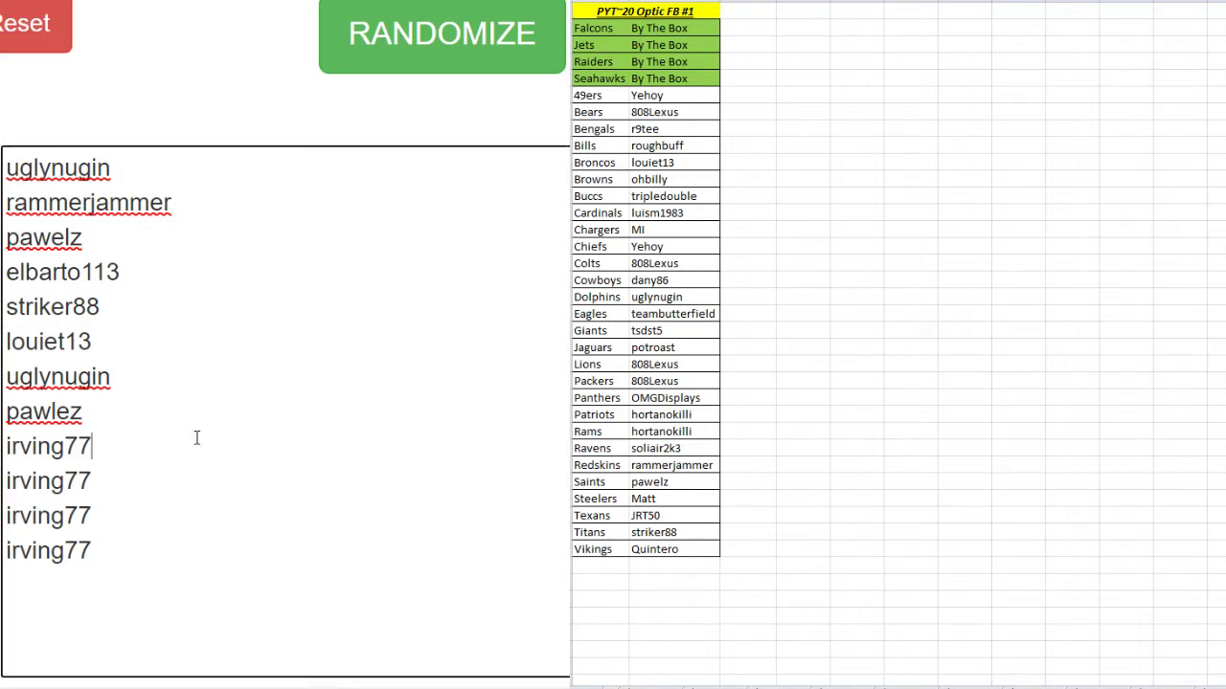
pyautogui.hotkey('shift', 'Home')
pyautogui.write('Matt')
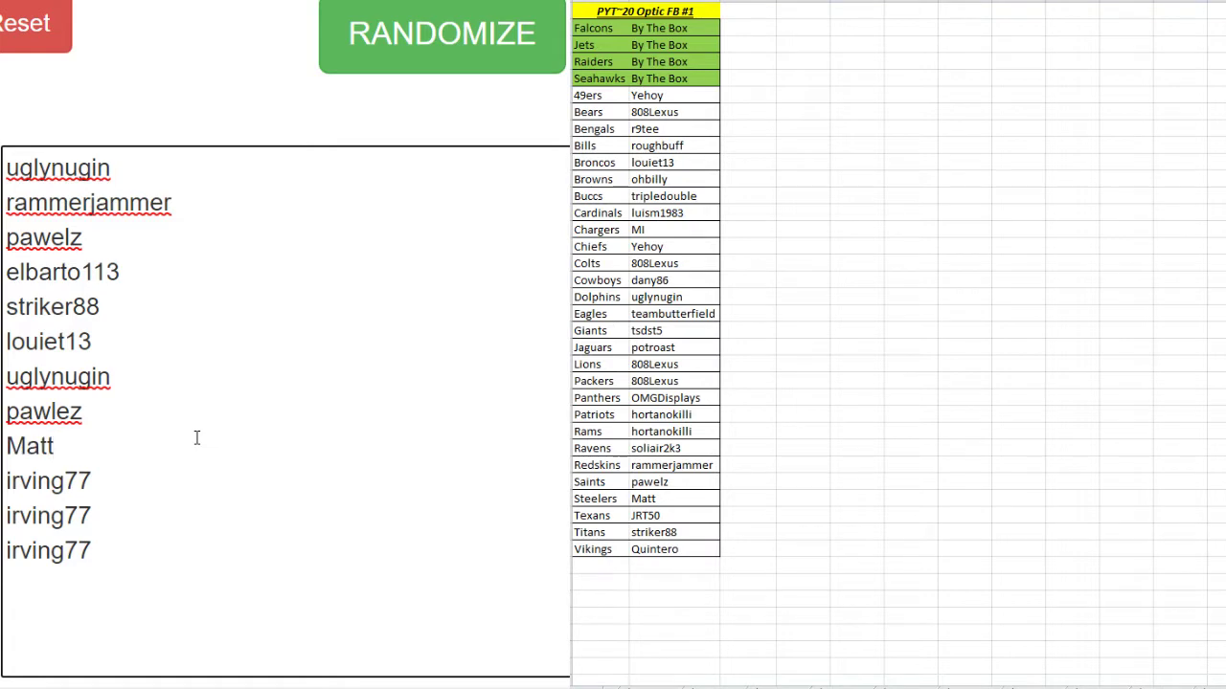
pyautogui.hotkey('ctrl', 'a')
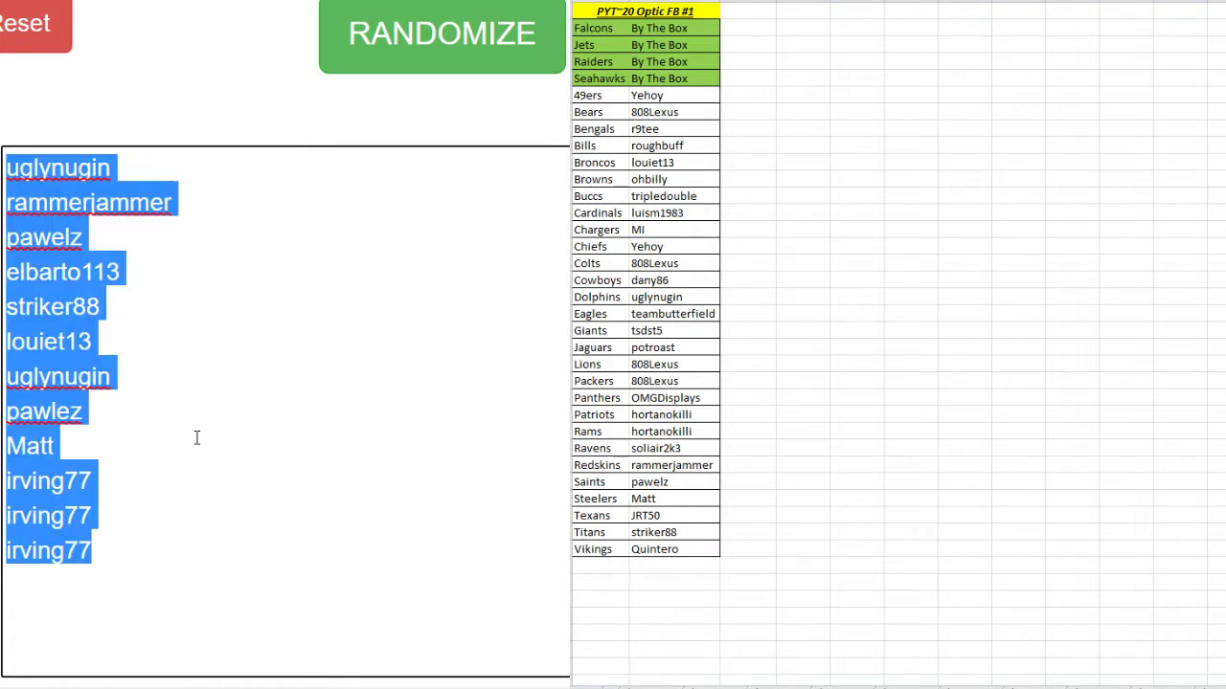
pyautogui.press('Right')
pyautogui.hotkey('ctrl', 'a')
pyautogui.press('Right')
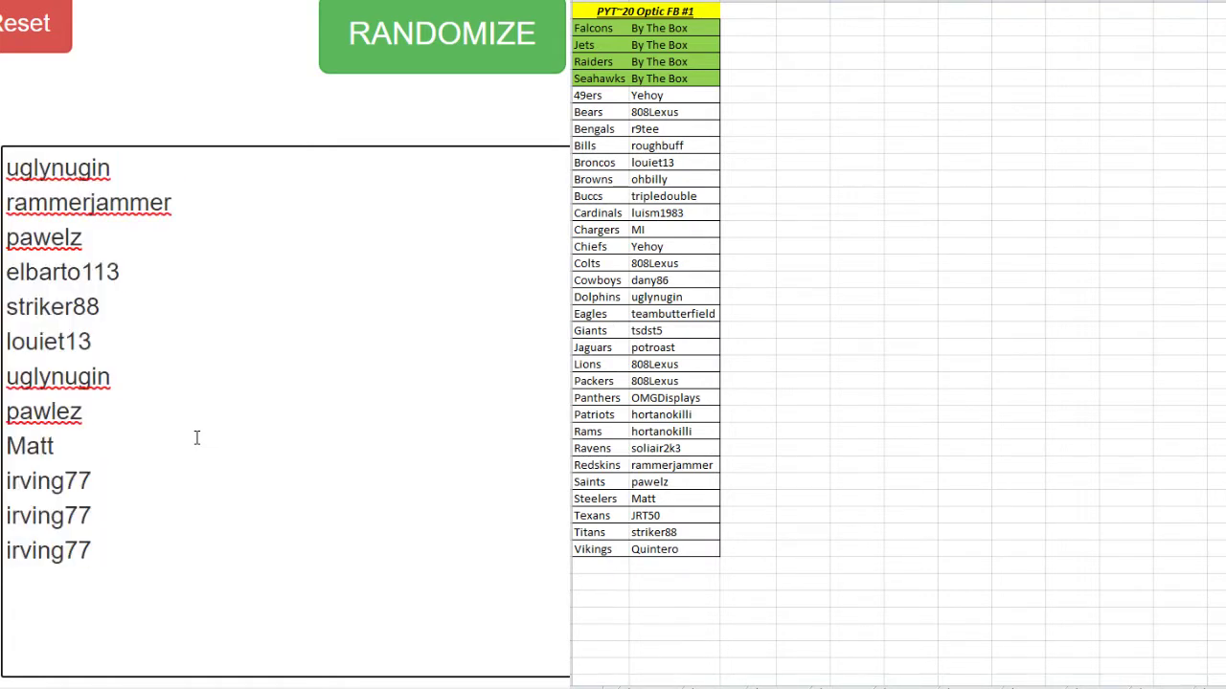
pyautogui.hotkey('alt', 'Tab')
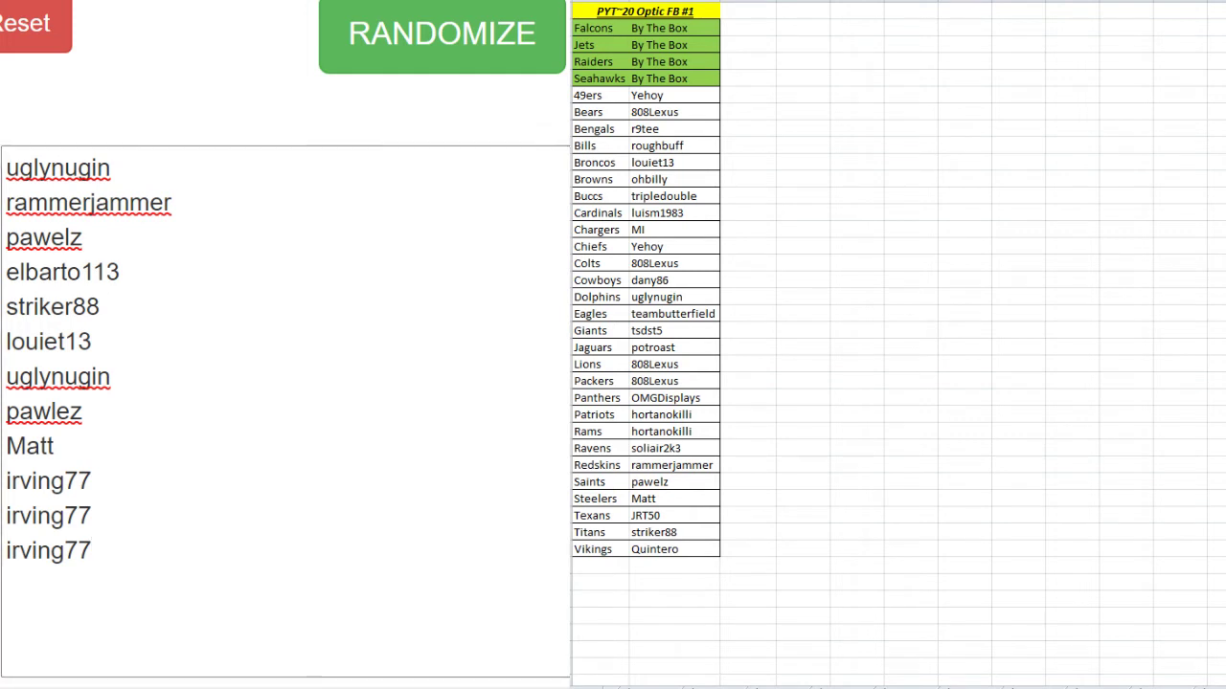
pyautogui.click(189, 490)
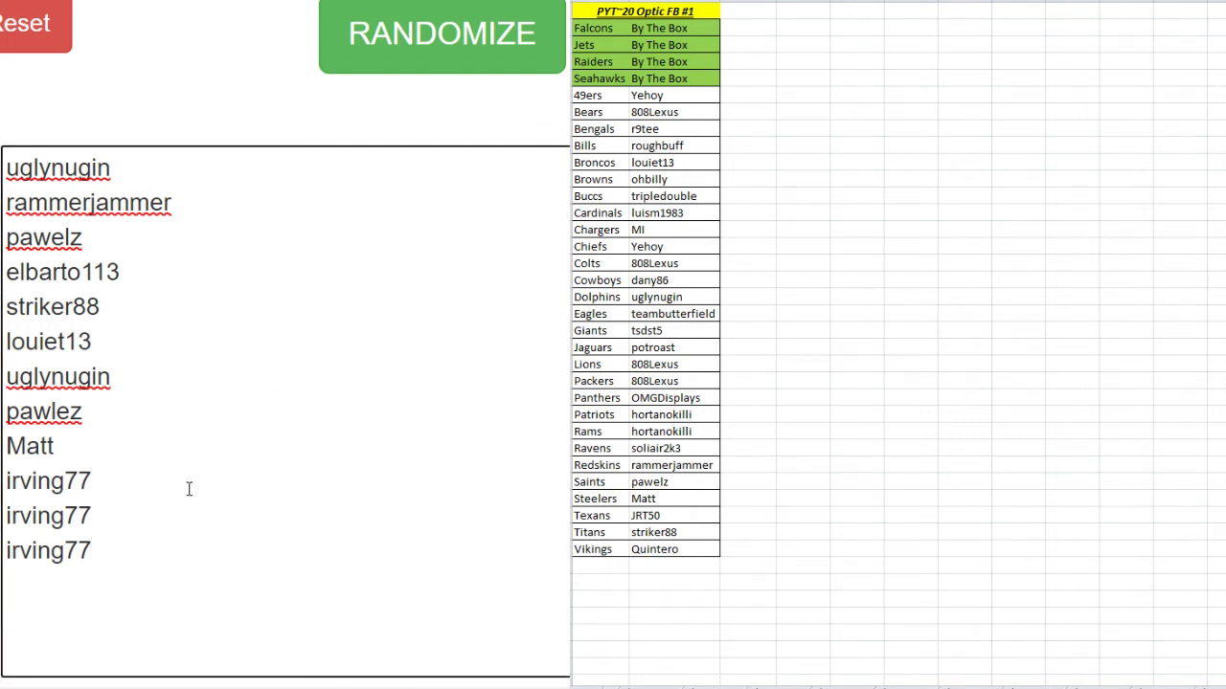
pyautogui.hotkey('shift', 'Home')
pyautogui.write('uniq')
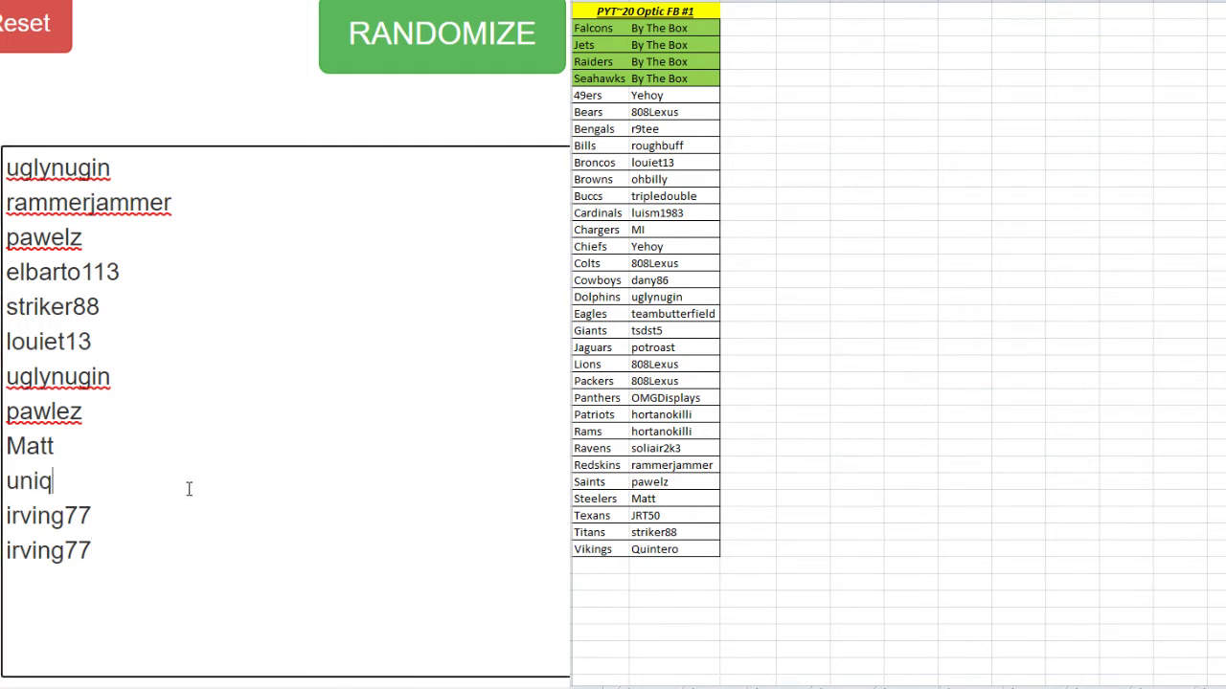
pyautogui.write('uesc')
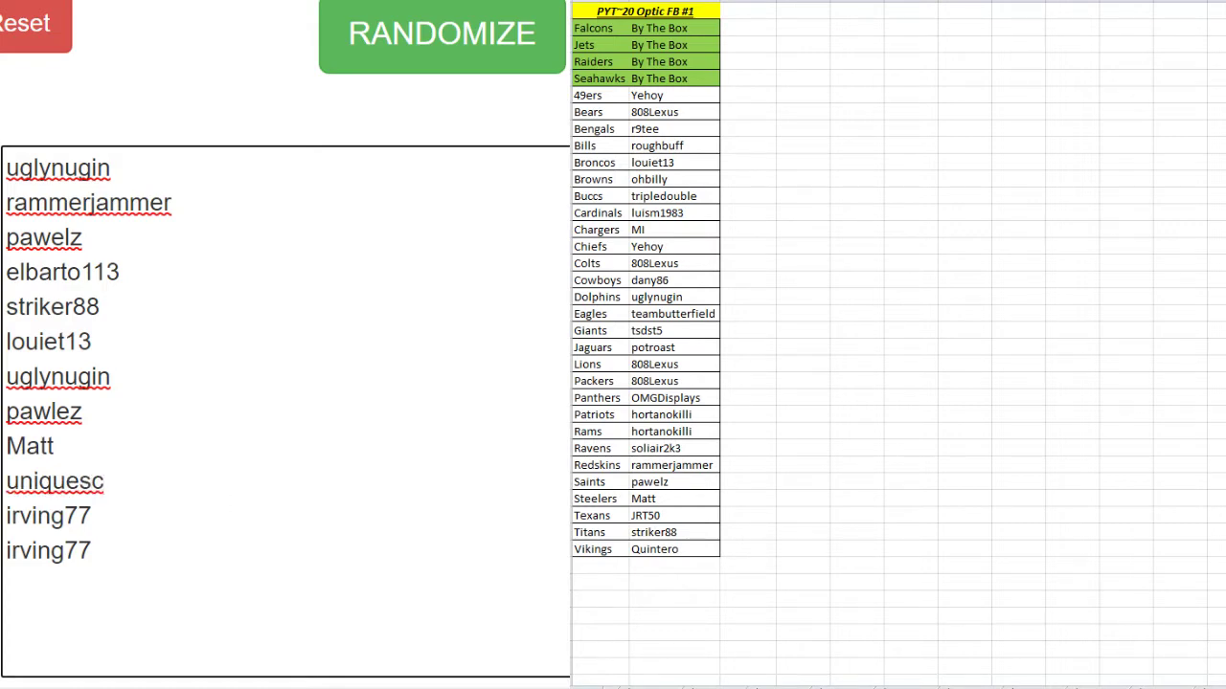
pyautogui.press('Tab')
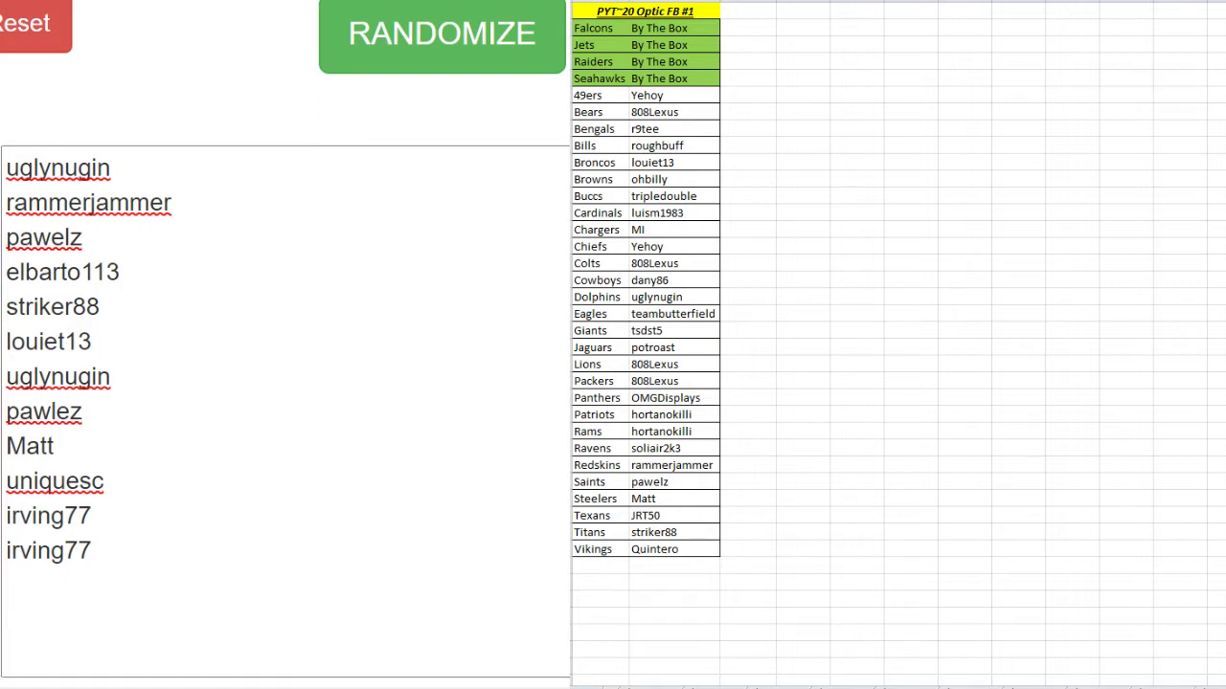
pyautogui.click(209, 522)
pyautogui.doubleClick(208, 522)
pyautogui.write('morra86')
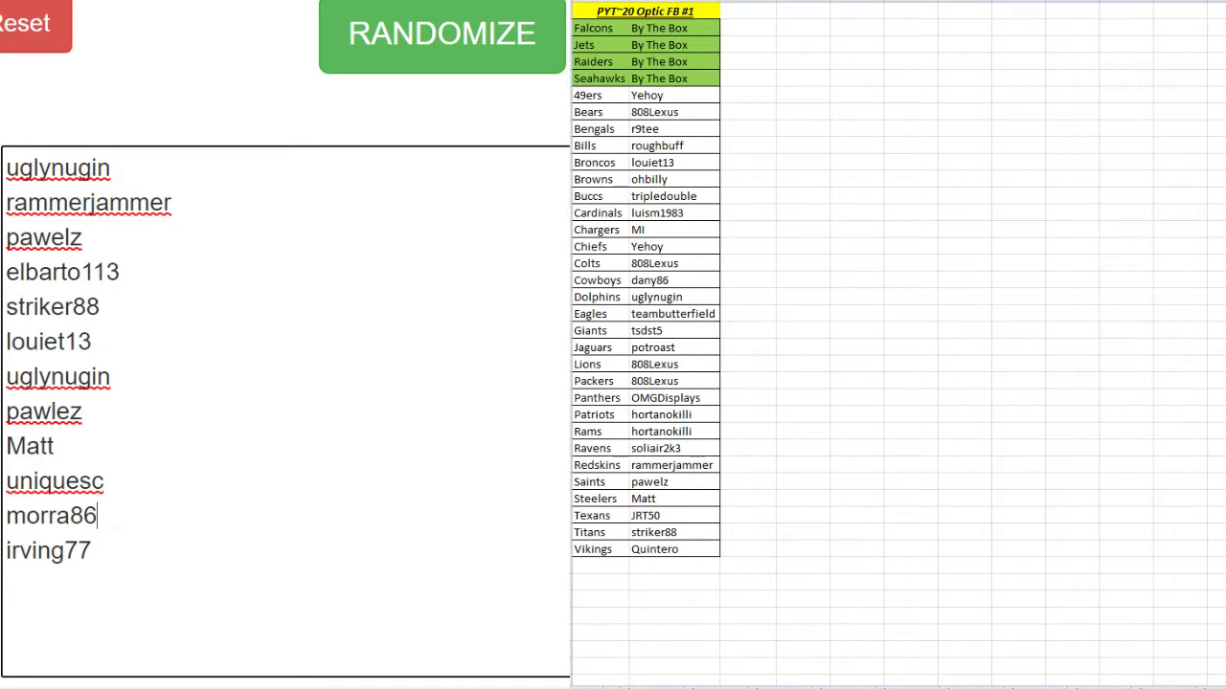
# Copy the whole participant list, reset the randomizer and paste the list back in
pyautogui.moveTo(168, 556); pyautogui.dragTo(7, 168)
pyautogui.hotkey('ctrl', 'c')
pyautogui.click(34, 27)
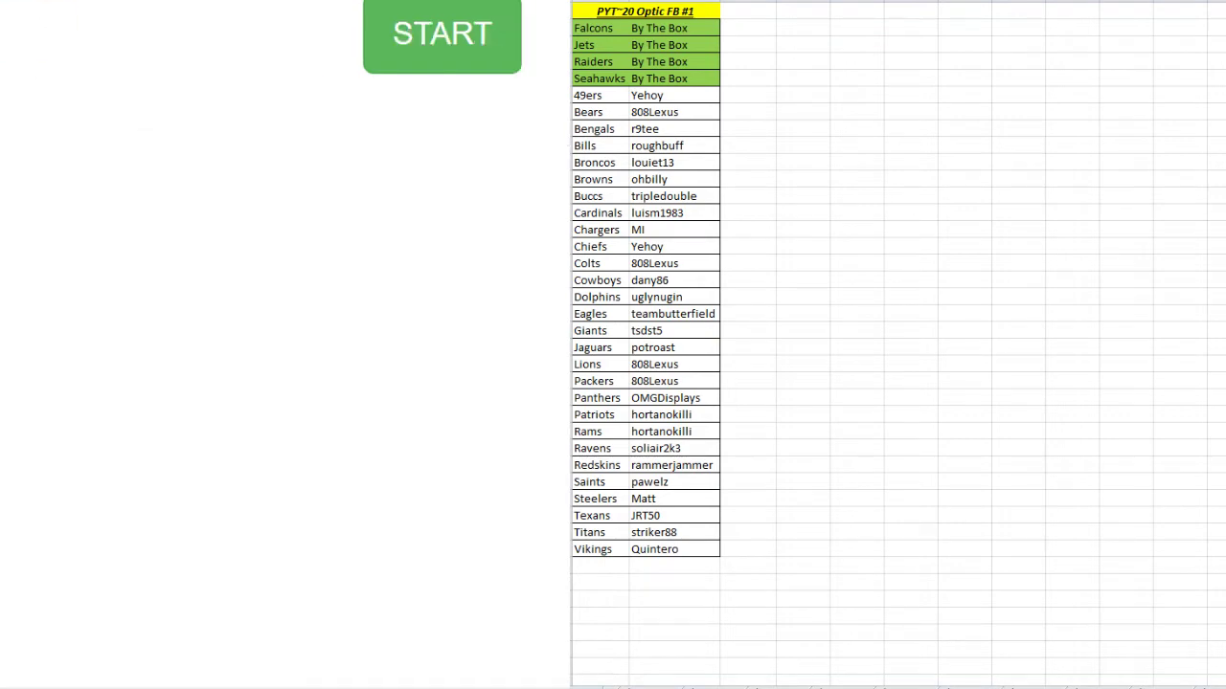
pyautogui.click(184, 289)
pyautogui.hotkey('ctrl', 'v')
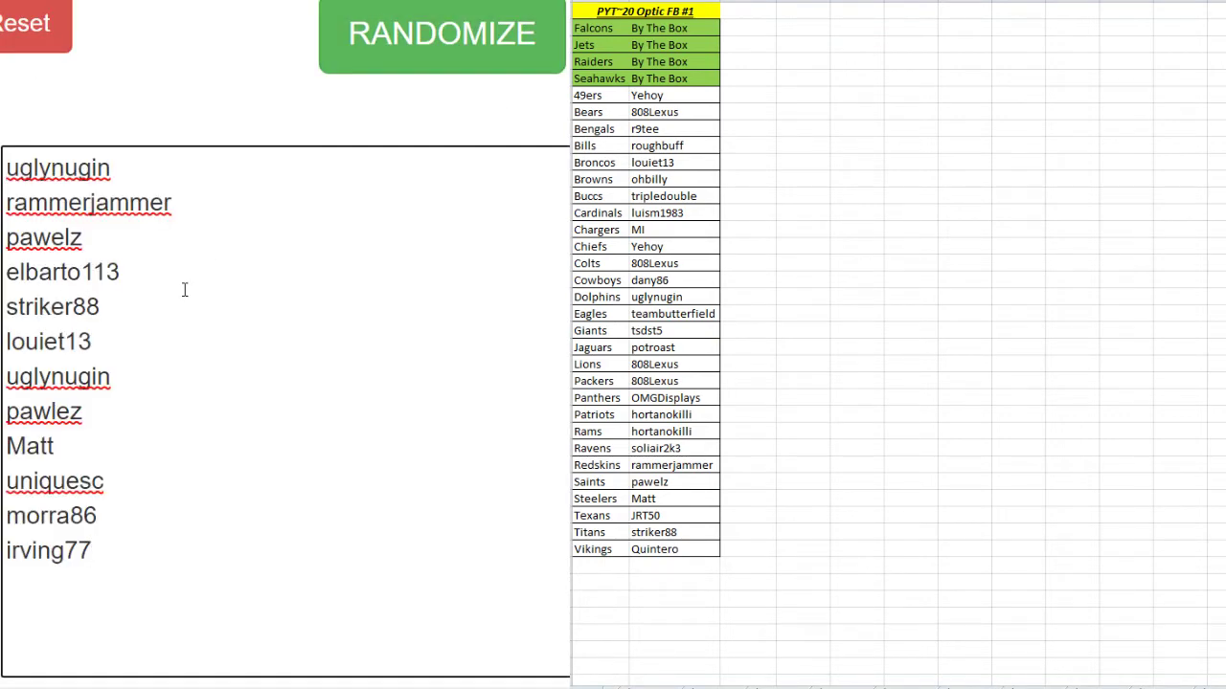
pyautogui.click(157, 550)
pyautogui.doubleClick(160, 559)
pyautogui.write('uniq')
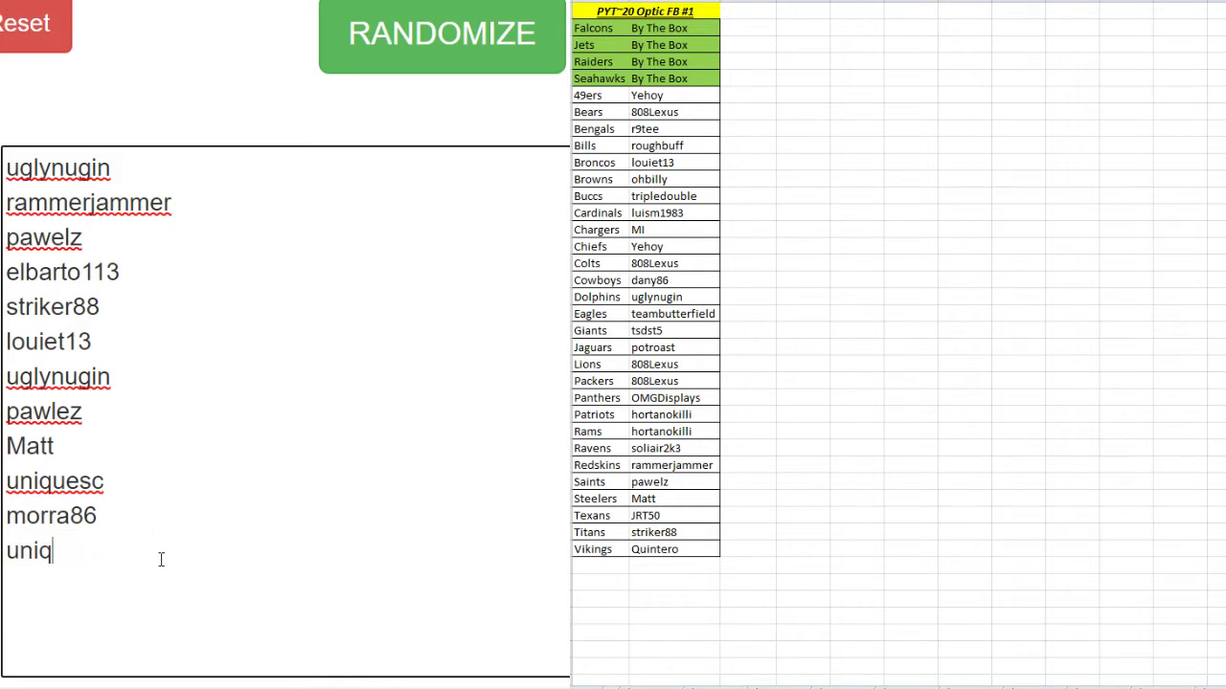
pyautogui.write('uesc')
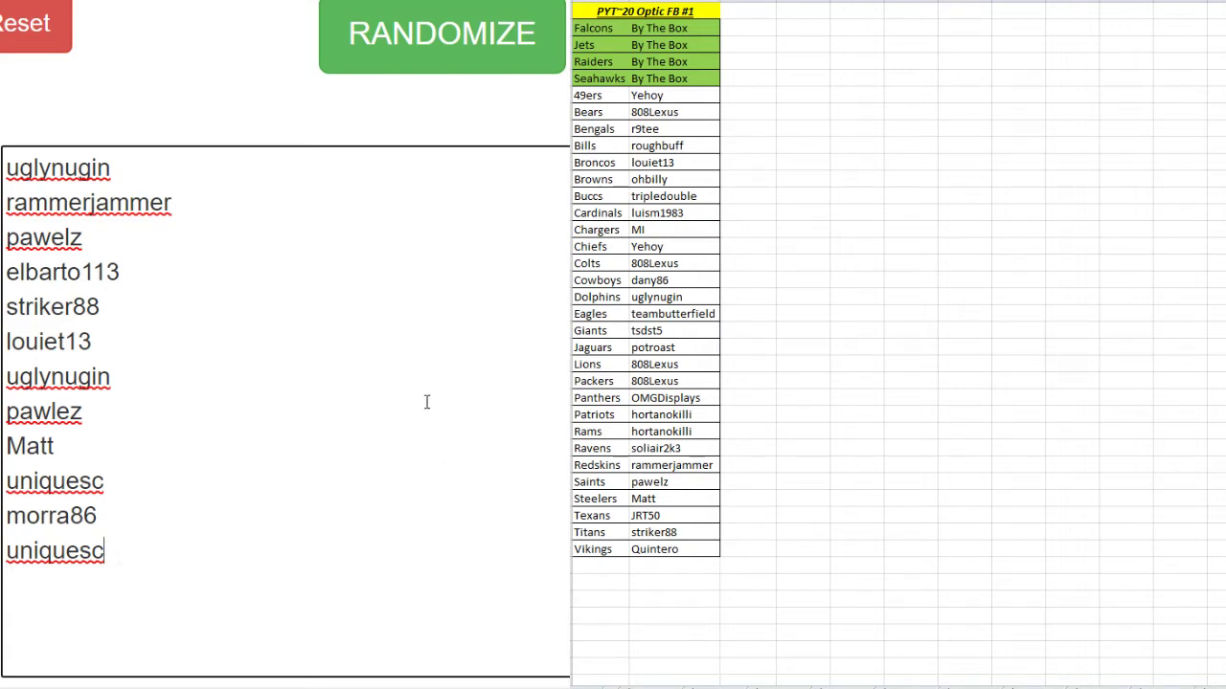
# Randomize the order of the participant list several times in a row
pyautogui.click(424, 48)
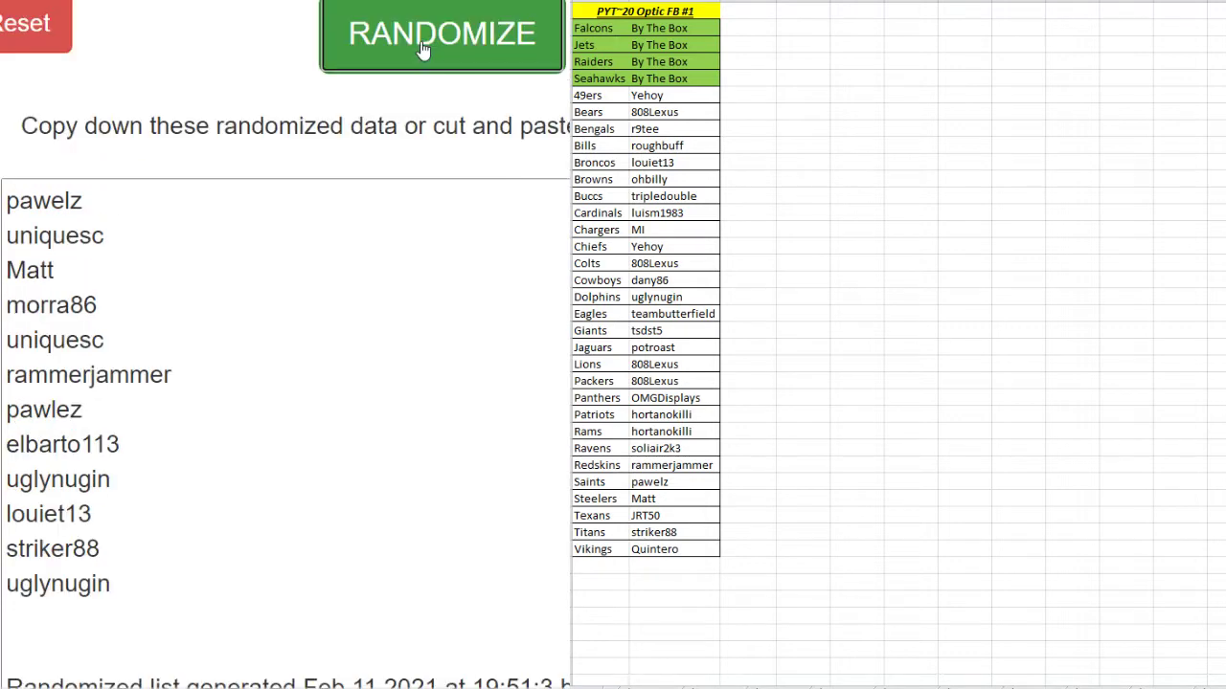
pyautogui.click(424, 48)
pyautogui.click(425, 47)
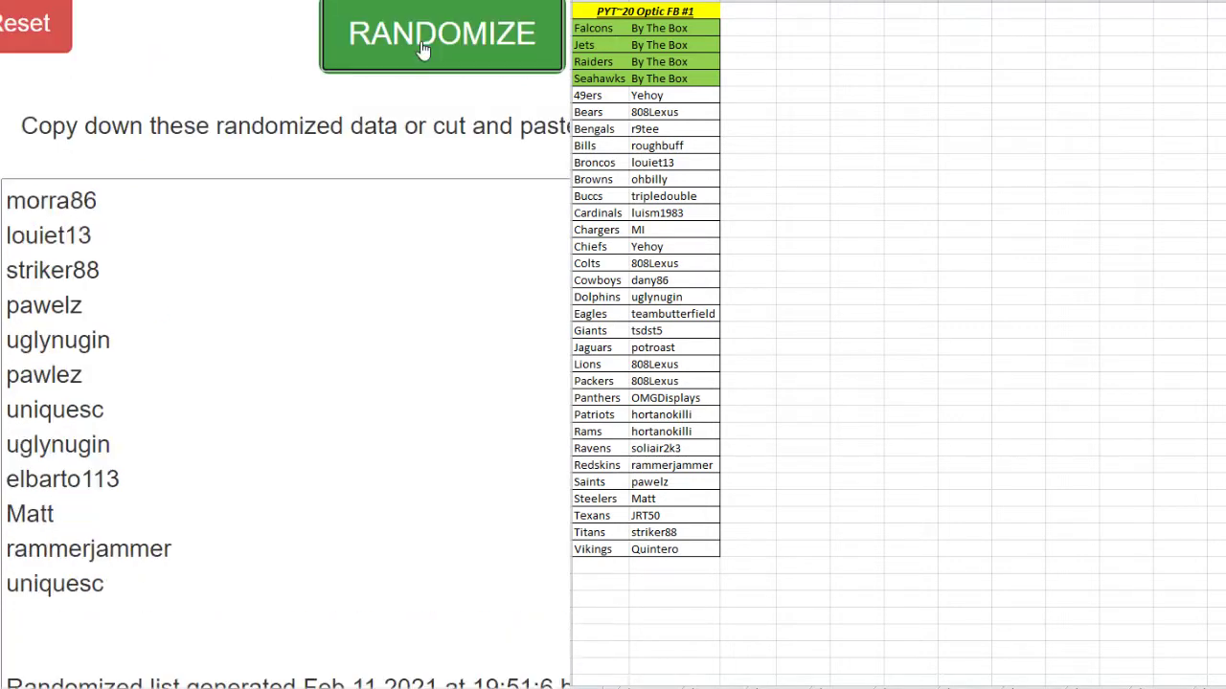
pyautogui.click(424, 48)
pyautogui.click(424, 48)
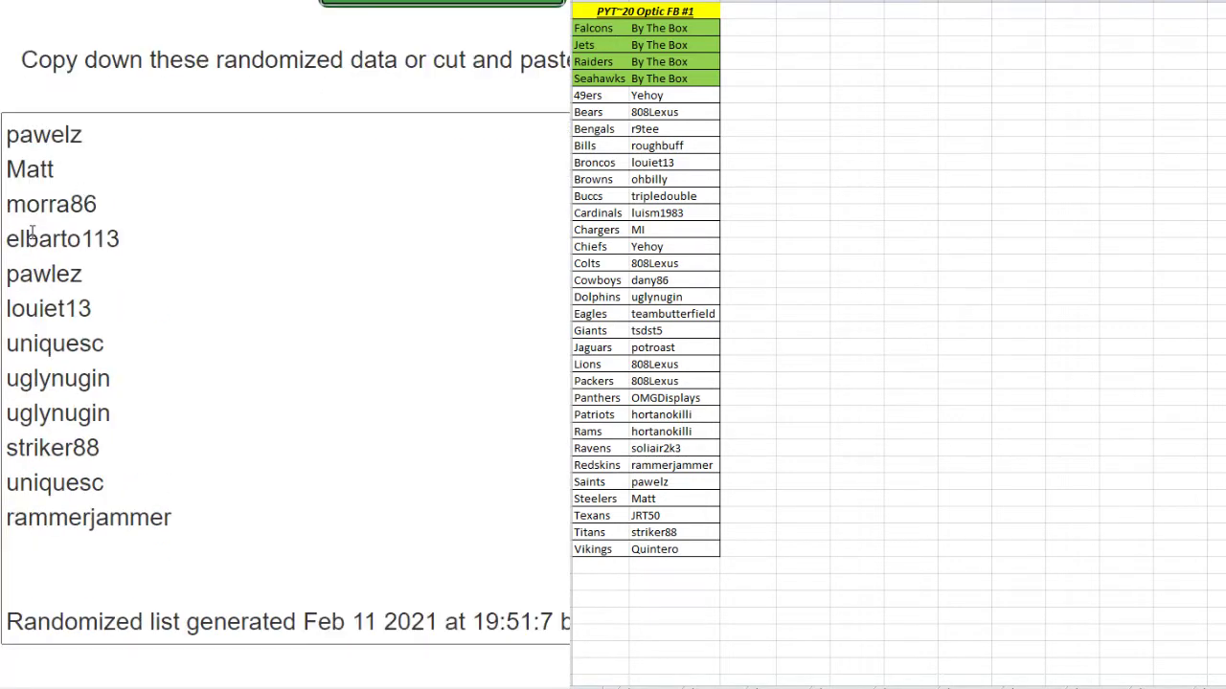
# Copy the randomized participant list into the spreadsheet, beside the Falcons row of the team table, leaving an empty column between
pyautogui.moveTo(8, 203); pyautogui.dragTo(166, 573)
pyautogui.hotkey('ctrl', 'c')
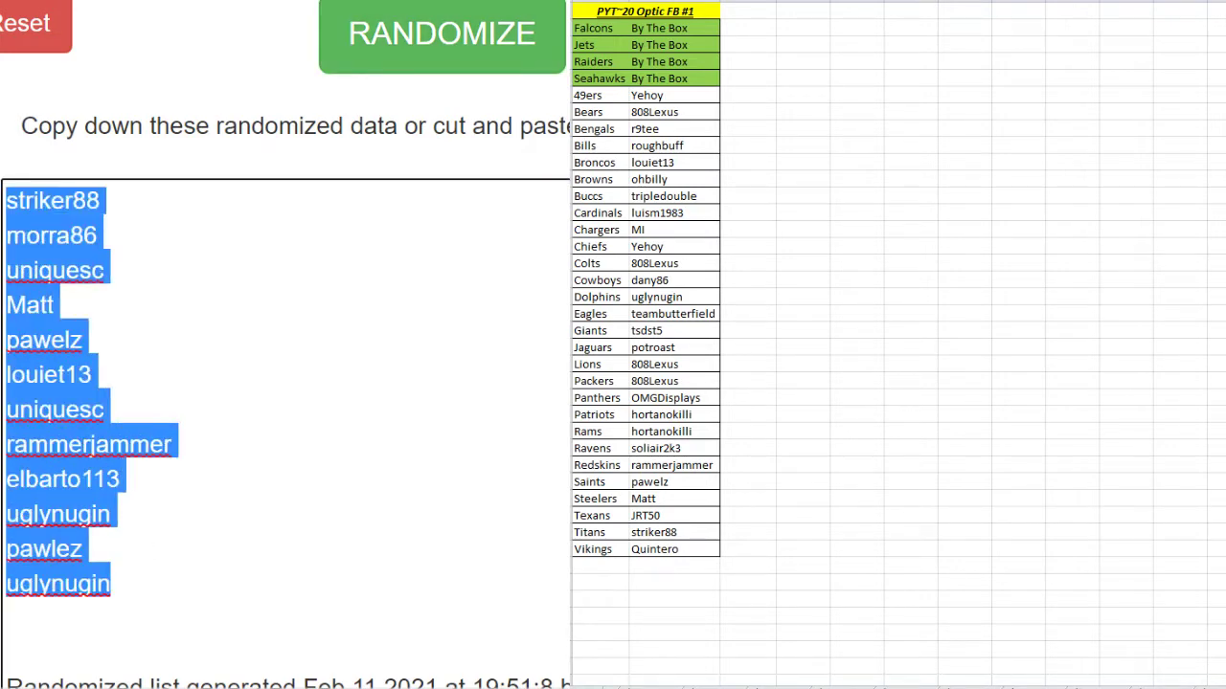
pyautogui.click(795, 28)
pyautogui.hotkey('ctrl', 'v')
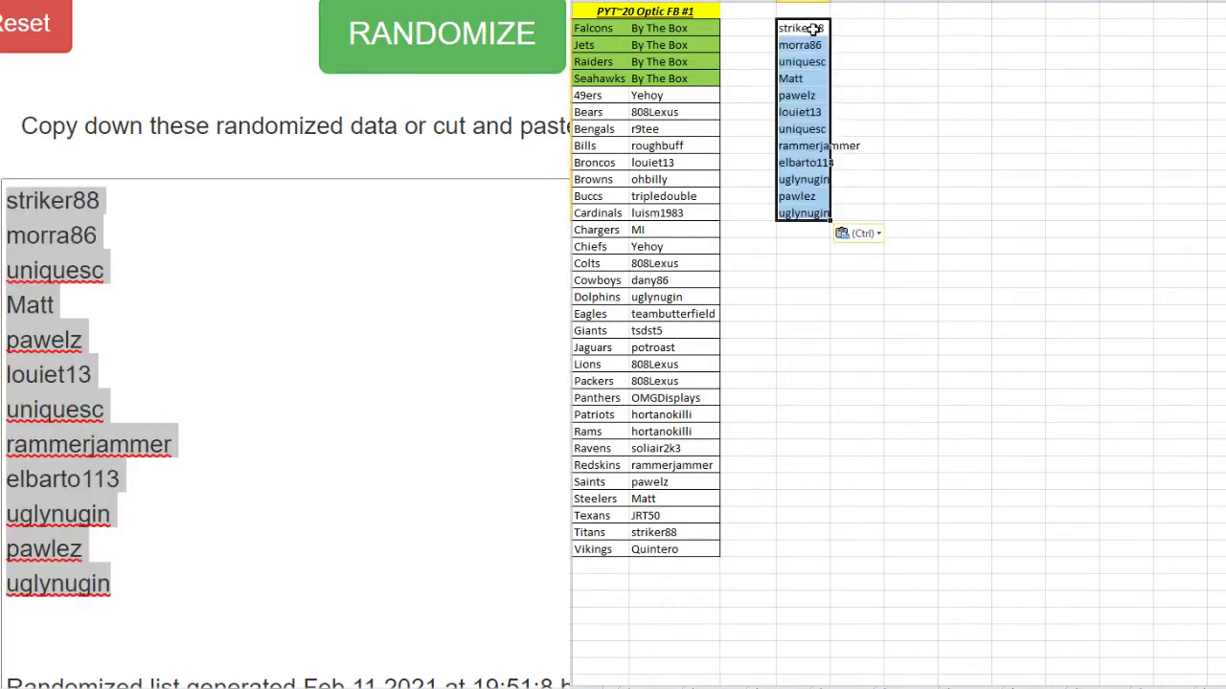
# Enlarge the text of the pasted participant list and widen its column to fit the longest entry
pyautogui.click(801, 4)
pyautogui.doubleClick(829, 4)
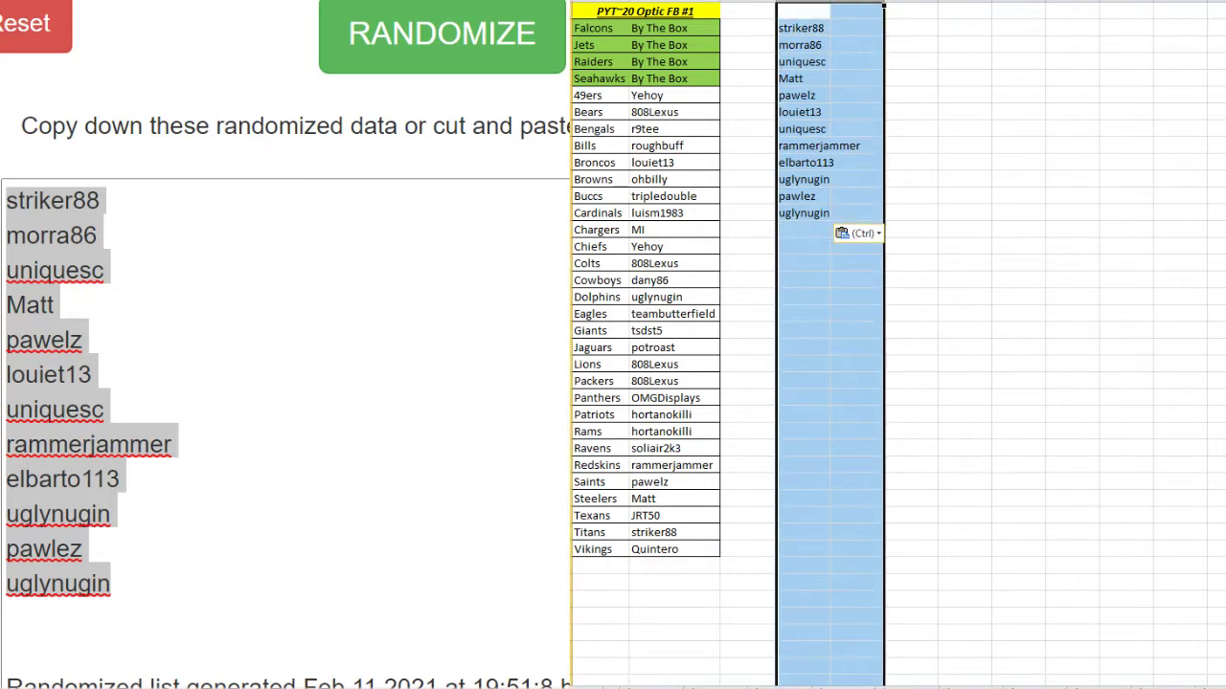
pyautogui.scroll(2, 800, 19)
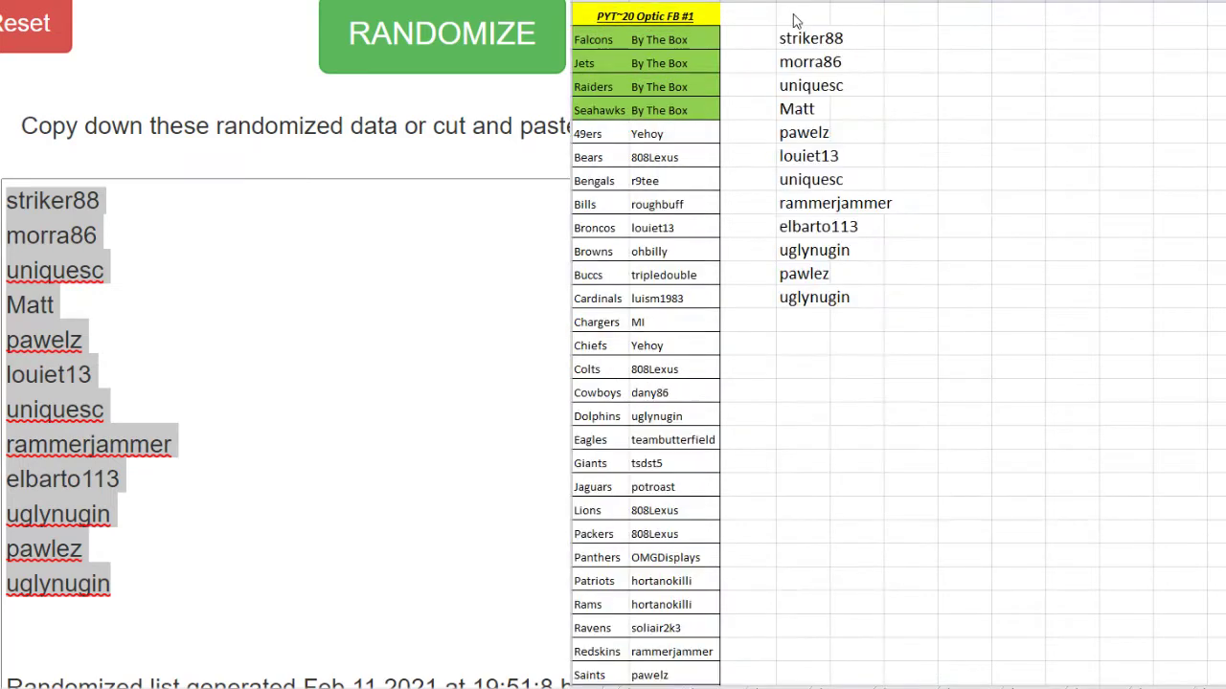
pyautogui.scroll(2, 795, 45)
pyautogui.click(853, 82)
pyautogui.click(842, 5)
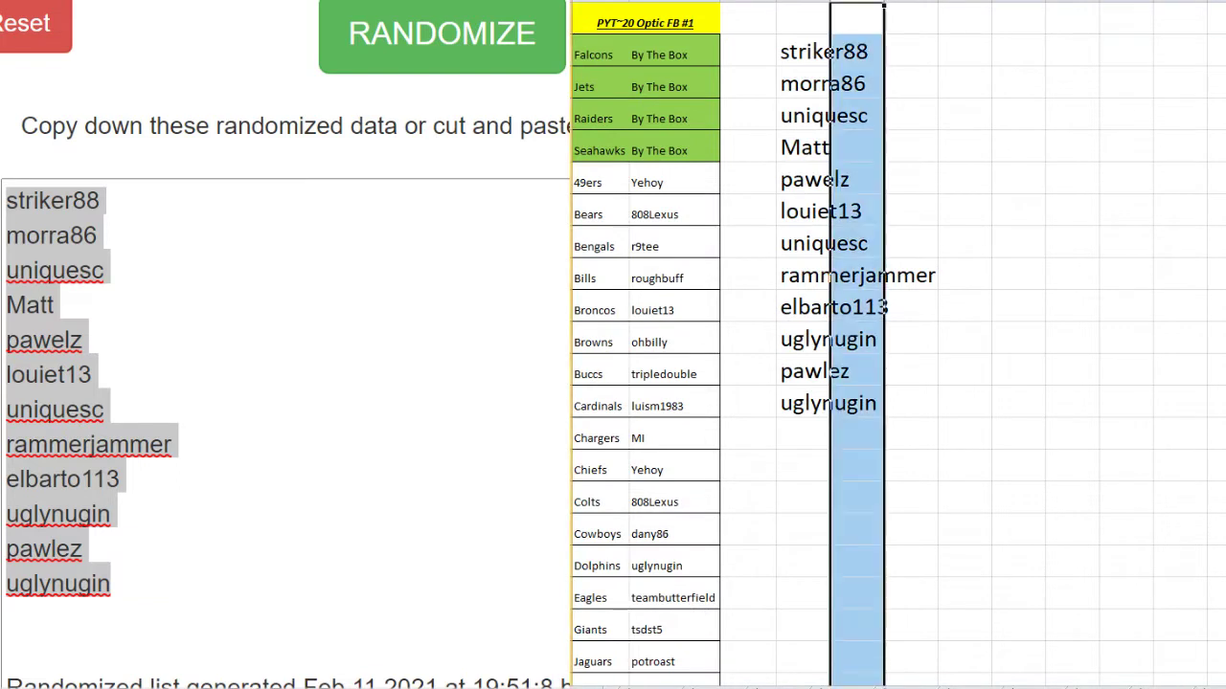
pyautogui.keyDown('shift'); pyautogui.click(803, 5); pyautogui.keyUp('shift')
pyautogui.click(848, 85)
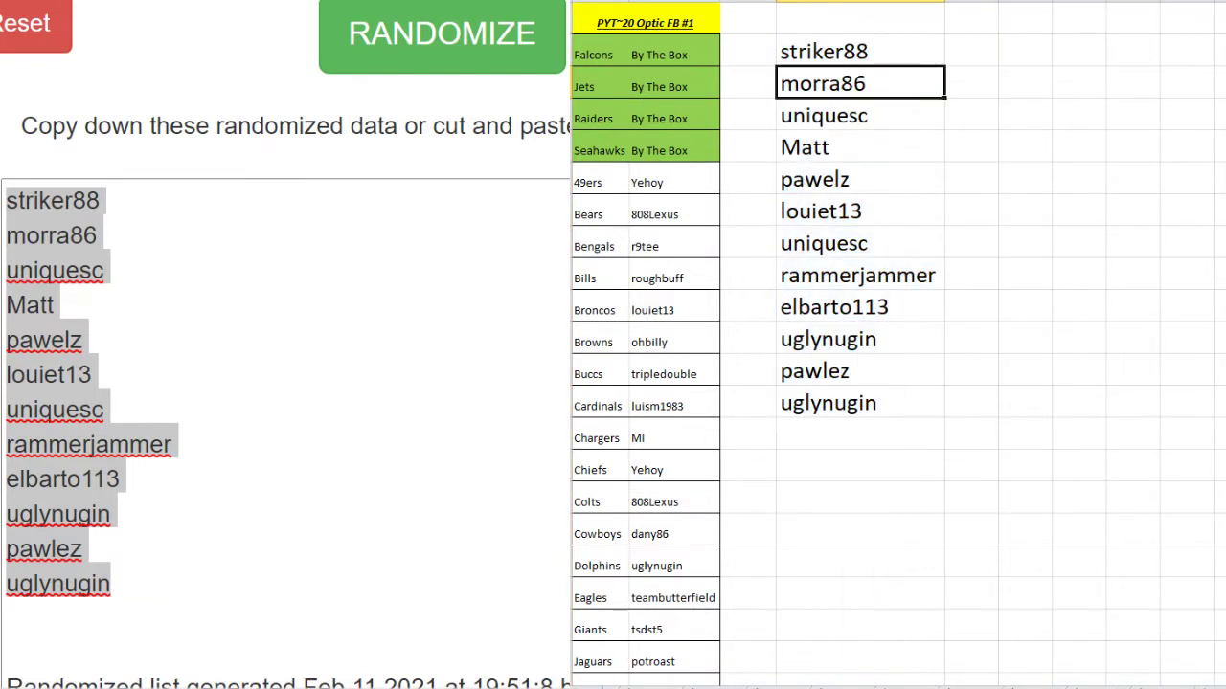
# Reset the randomizer and enter the numbers 1 to 12, each on its own line
pyautogui.click(28, 23)
pyautogui.click(290, 308)
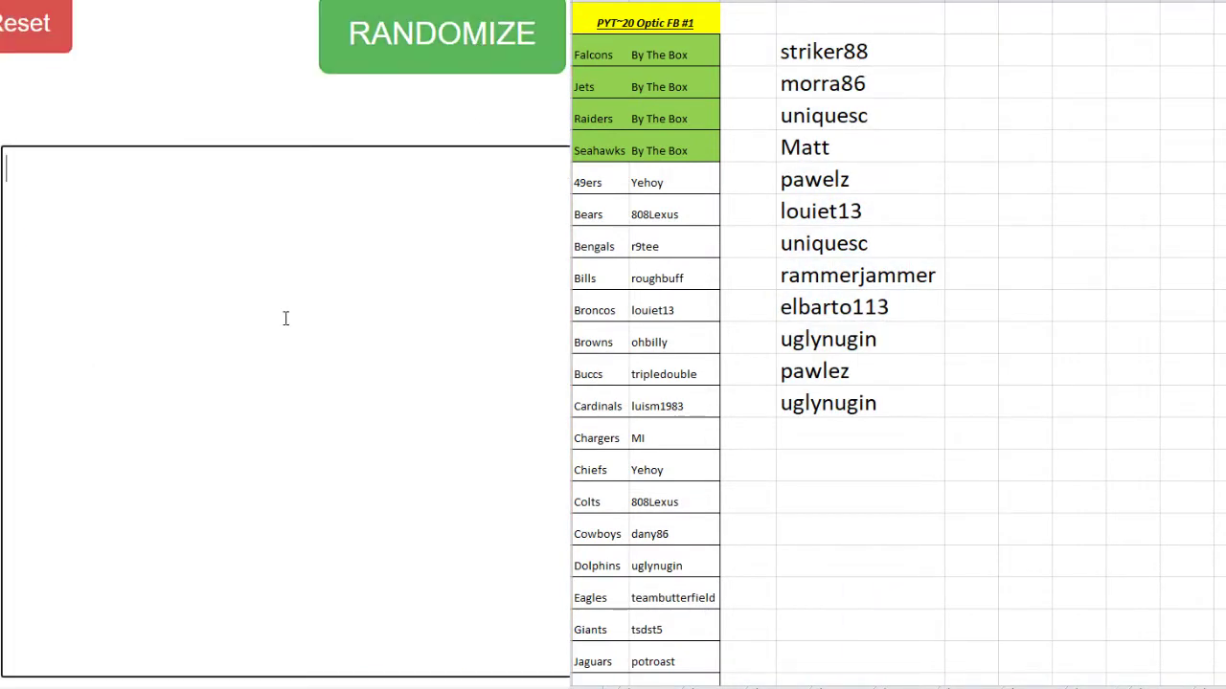
pyautogui.write('1')
pyautogui.press('Return')
pyautogui.write('2')
pyautogui.press('Return')
pyautogui.press('Return')
pyautogui.write('3')
pyautogui.press('BackSpace')
pyautogui.press('BackSpace')
pyautogui.write('3')
pyautogui.write('5 ')
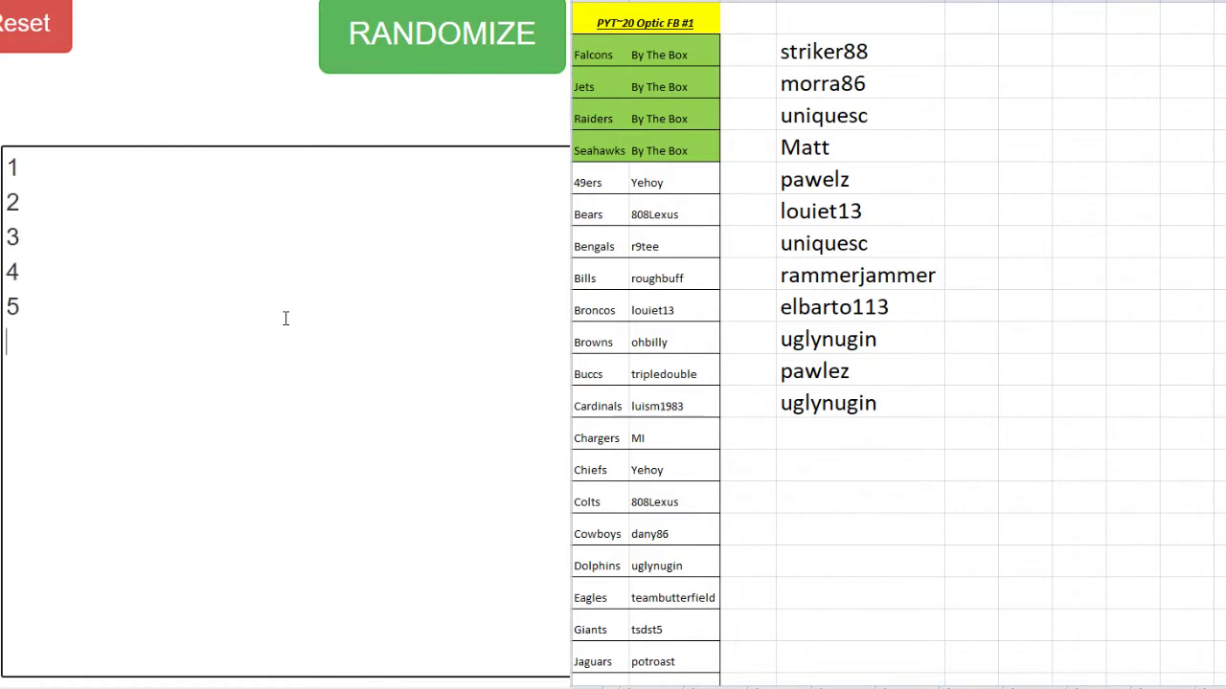
pyautogui.write('6 7 8 9 10')
pyautogui.press('Return')
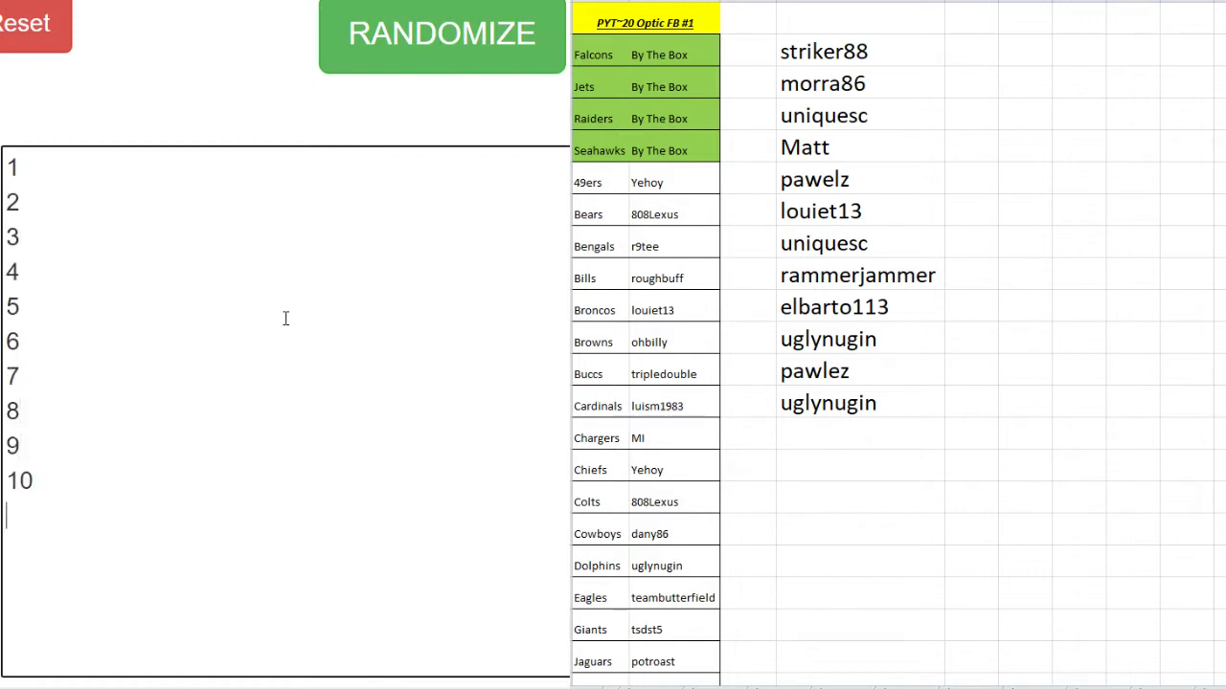
pyautogui.write('11')
pyautogui.press('Return')
pyautogui.write('12')
pyautogui.press('Return')
pyautogui.click(332, 140)
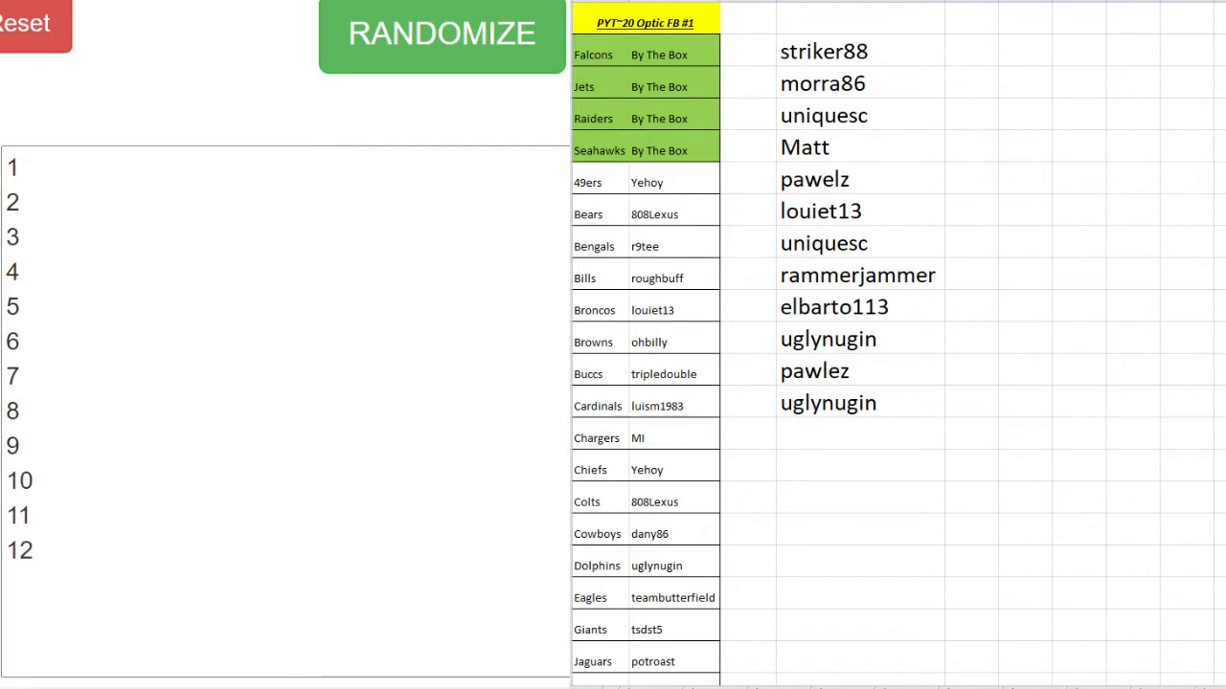
# Randomize the order of the numbers 1 to 12 several times in a row
pyautogui.click(380, 34)
pyautogui.click(380, 34)
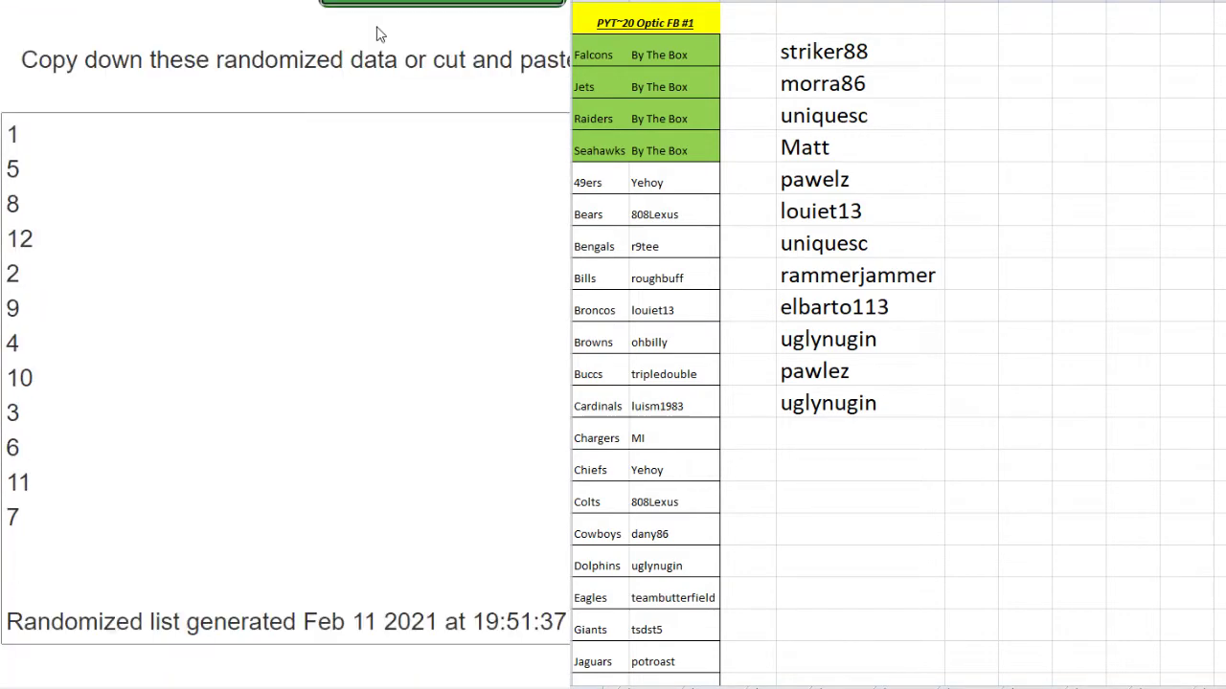
pyautogui.click(380, 34)
pyautogui.click(379, 35)
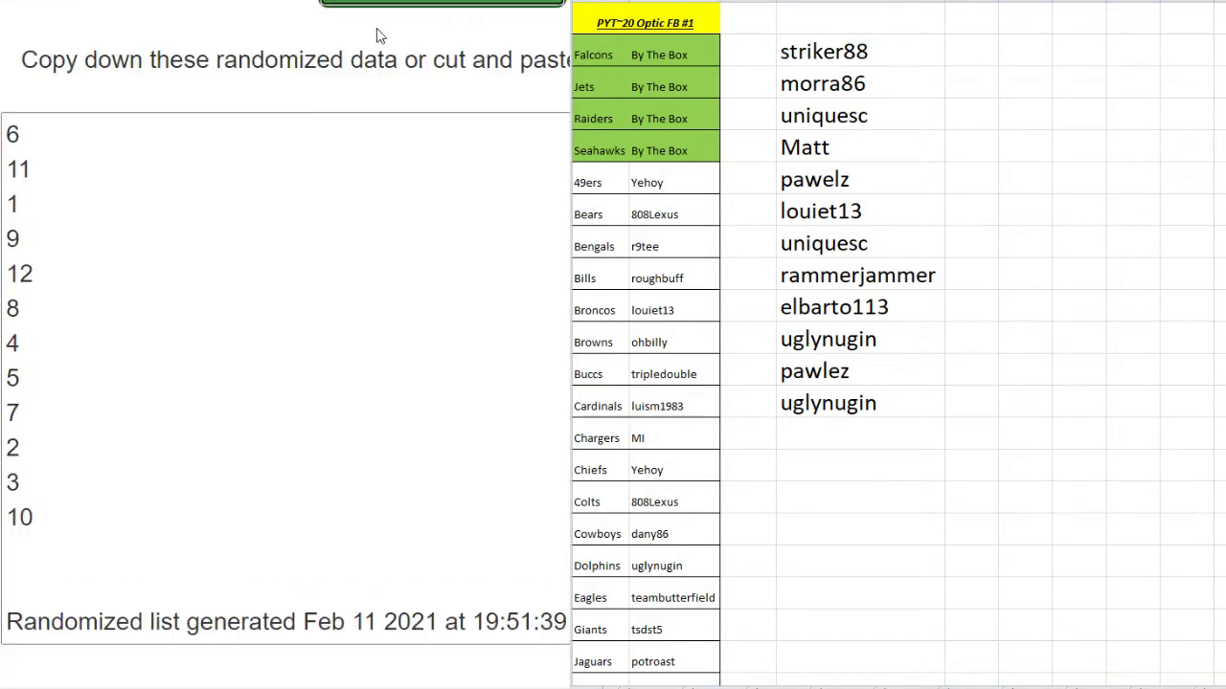
pyautogui.click(380, 35)
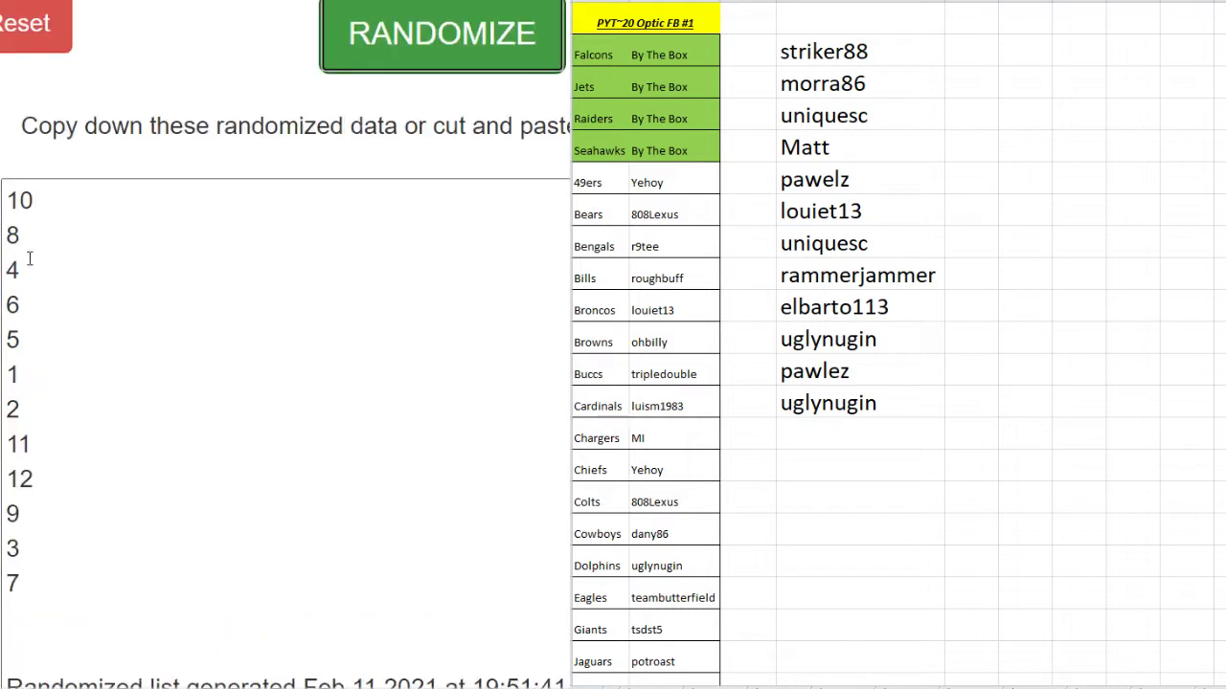
pyautogui.moveTo(8, 197); pyautogui.dragTo(92, 576)
pyautogui.hotkey('ctrl', 'c')
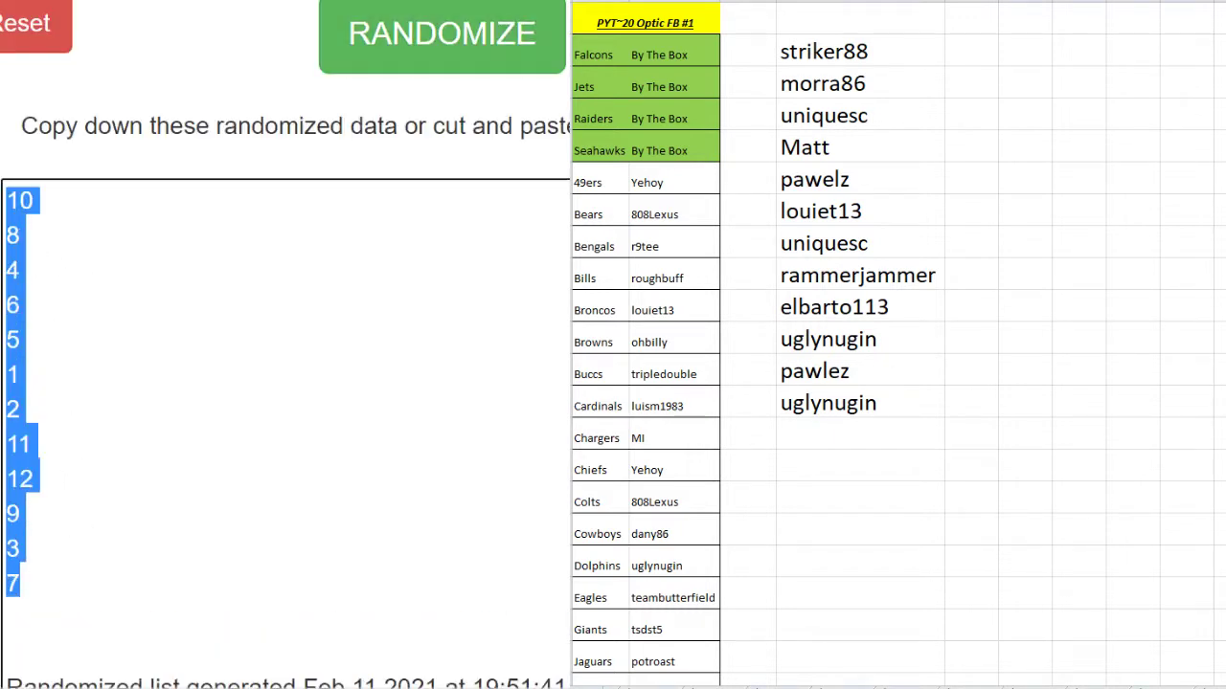
pyautogui.hotkey('alt', 'Tab')
pyautogui.click(969, 50)
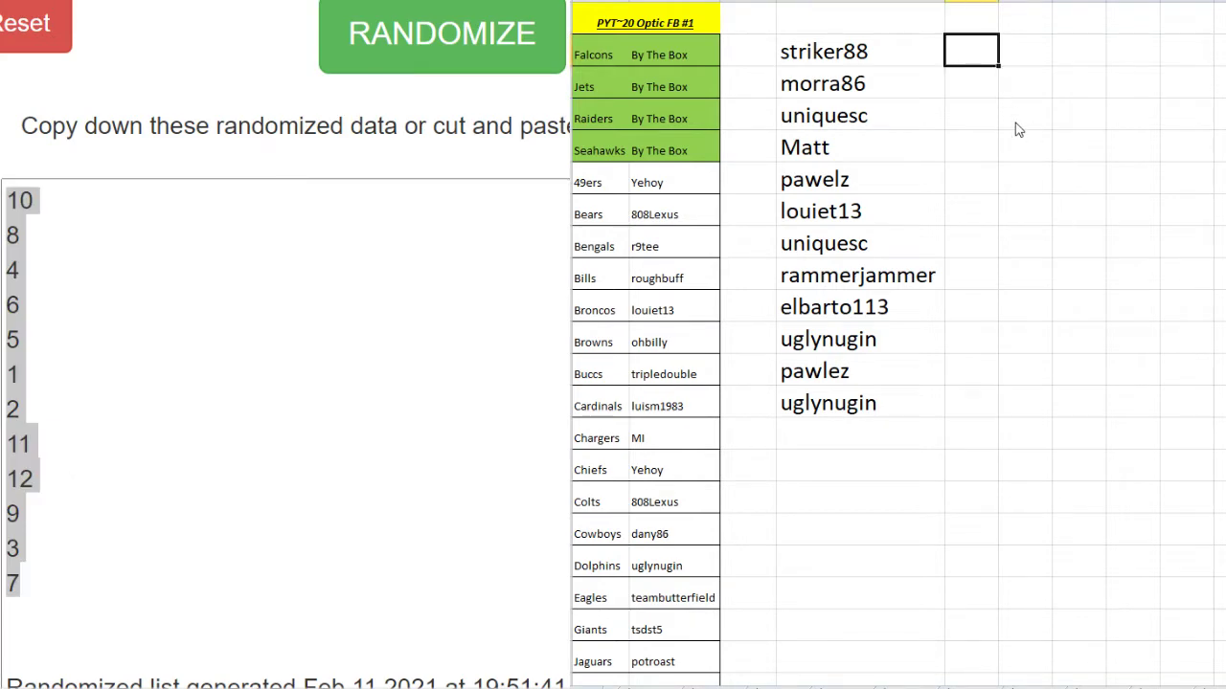
pyautogui.hotkey('ctrl', 'v')
# Sort the participants together with their numbers alphabetically from A to Z by participant
pyautogui.moveTo(874, 50); pyautogui.dragTo(996, 412)
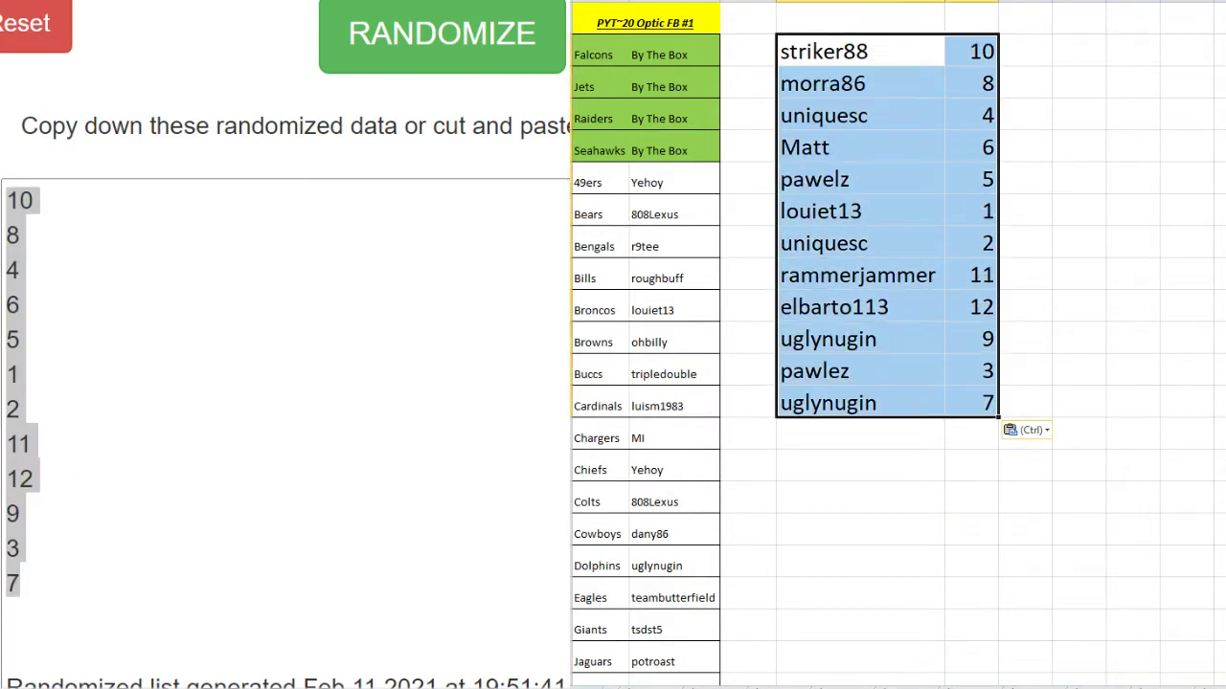
pyautogui.hotkey('alt', 'a')
pyautogui.press('s')
pyautogui.press('a')
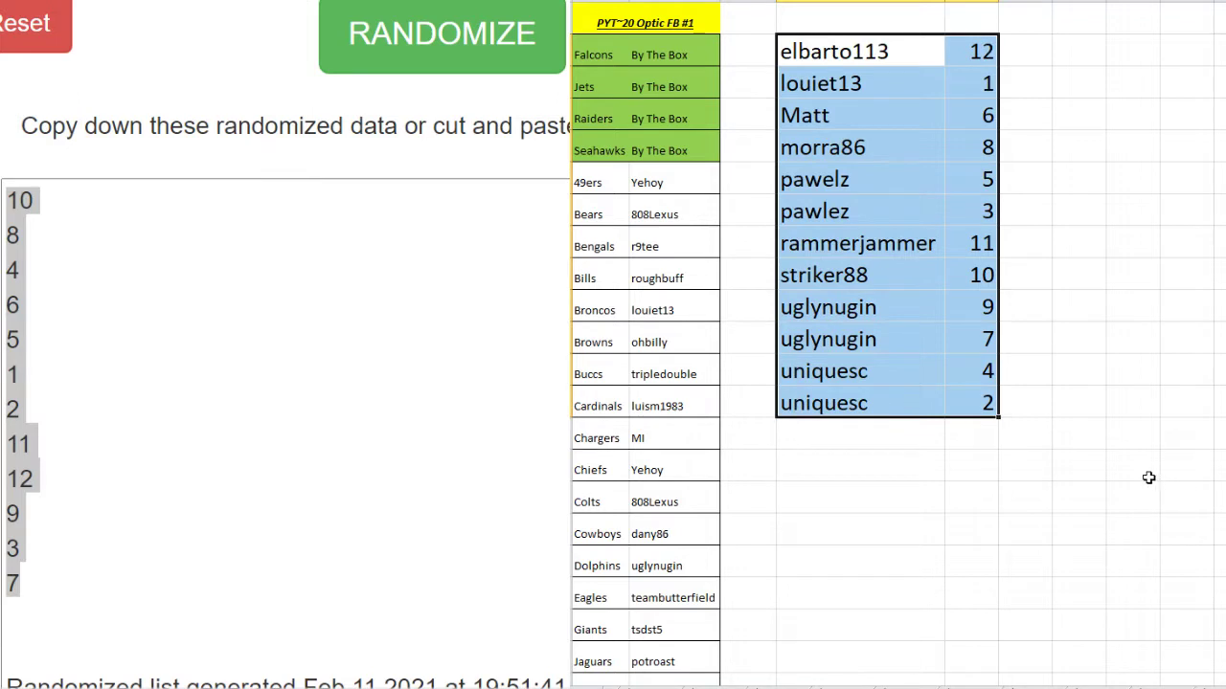
pyautogui.click(1137, 442)
# Sort the participants together with their numbers in ascending order by number
pyautogui.moveTo(873, 55); pyautogui.dragTo(965, 364)
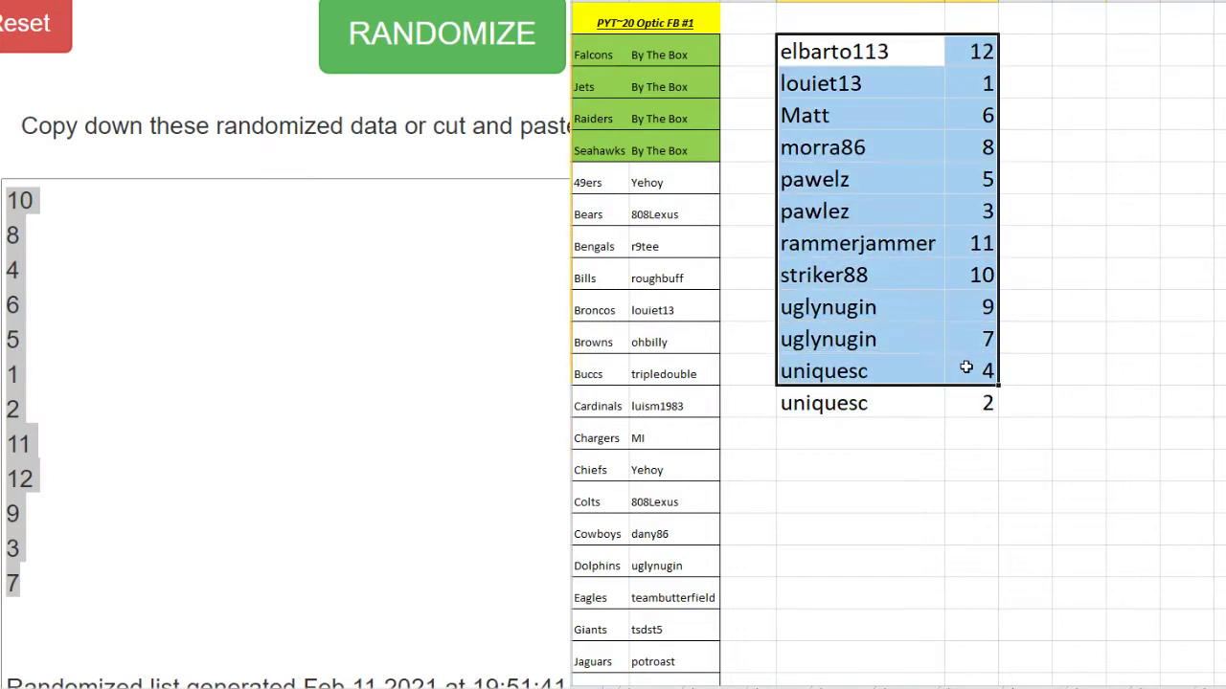
pyautogui.click(940, 101)
pyautogui.moveTo(975, 52); pyautogui.dragTo(862, 403)
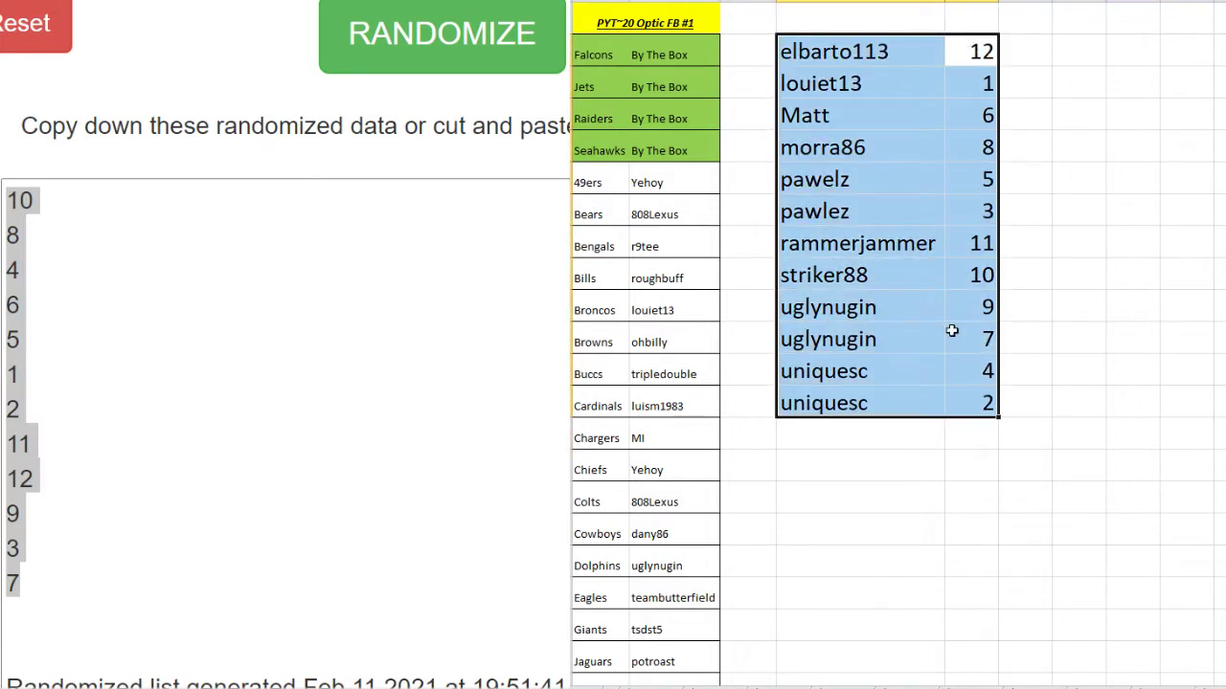
pyautogui.click(1187, 146)
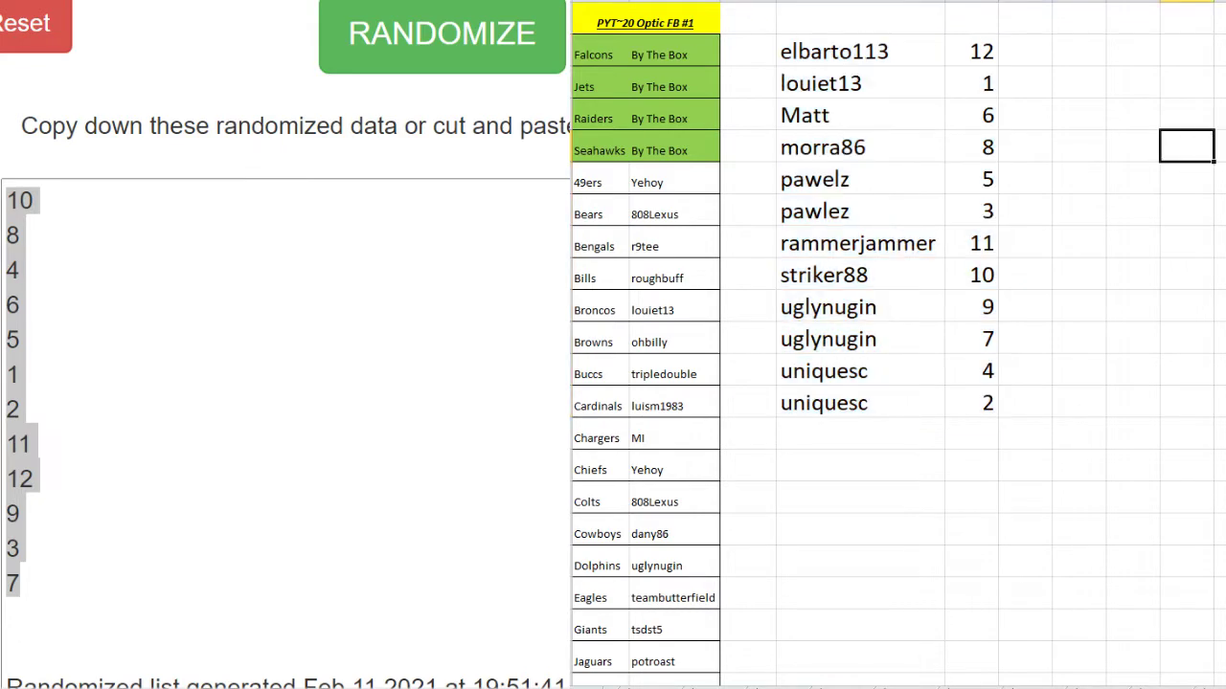
pyautogui.hotkey('ctrl', 'z')
pyautogui.moveTo(975, 55); pyautogui.dragTo(895, 396)
pyautogui.hotkey('alt', 'a')
pyautogui.press('s')
pyautogui.press('a')
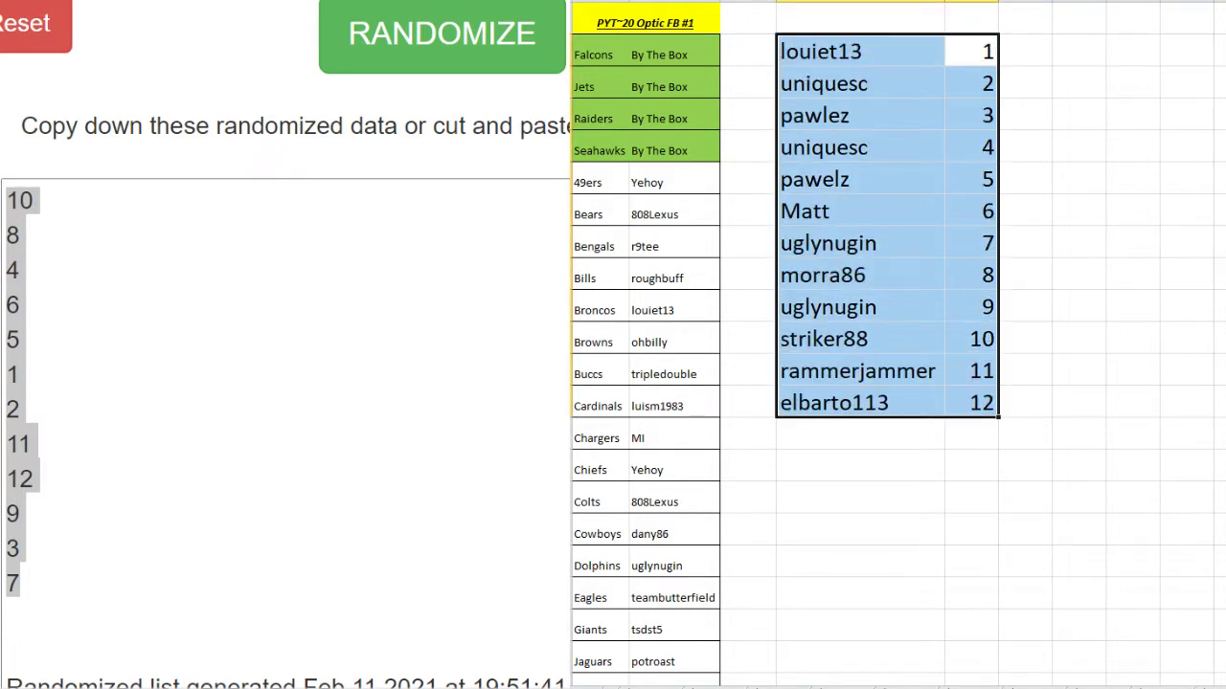
pyautogui.click(1084, 210)
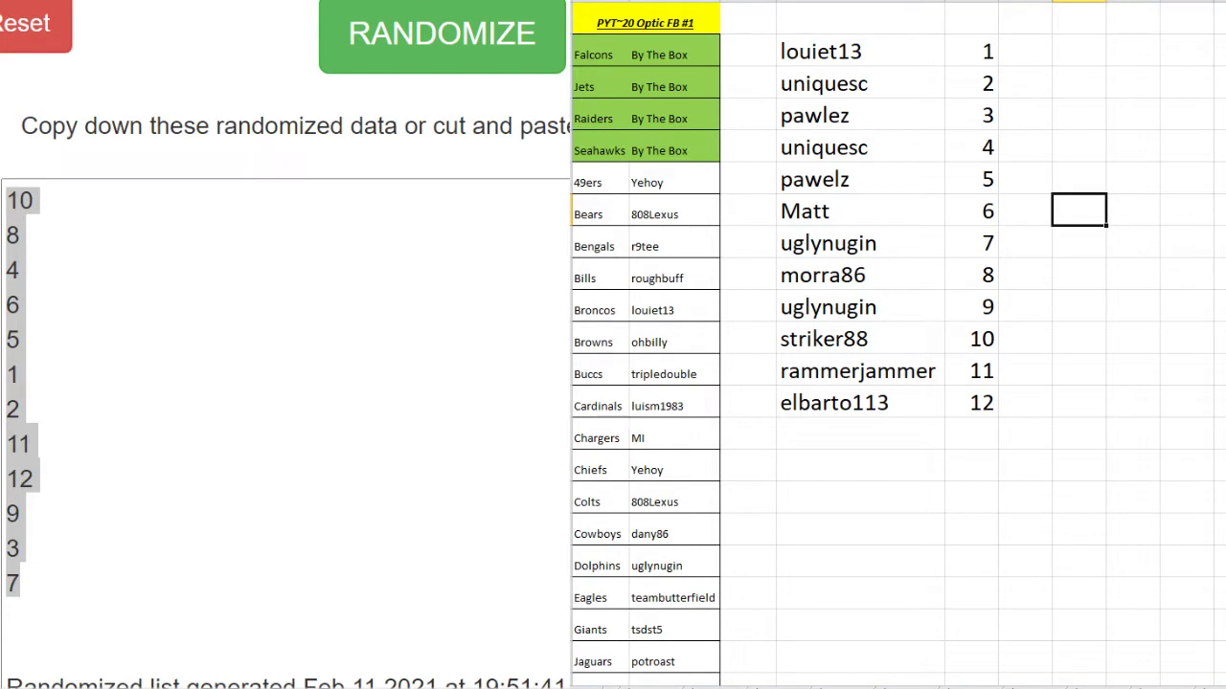
pyautogui.hotkey('ctrl', 'z')
pyautogui.hotkey('ctrl', 'z')
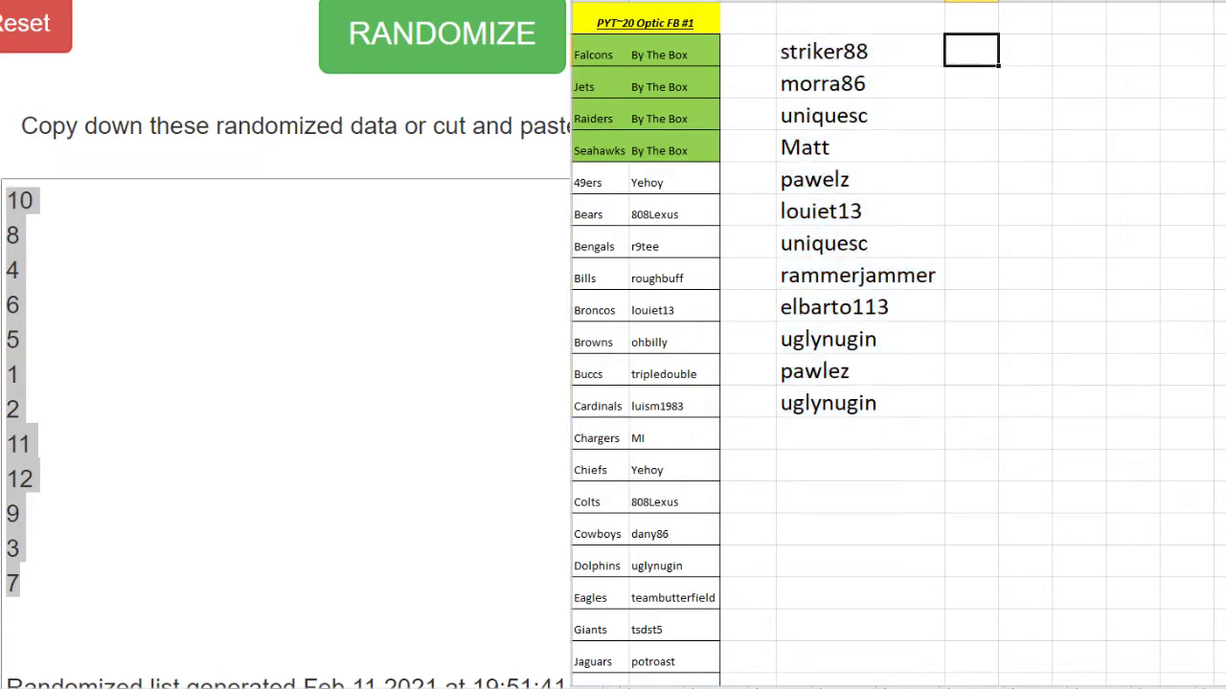
pyautogui.hotkey('ctrl', 'v')
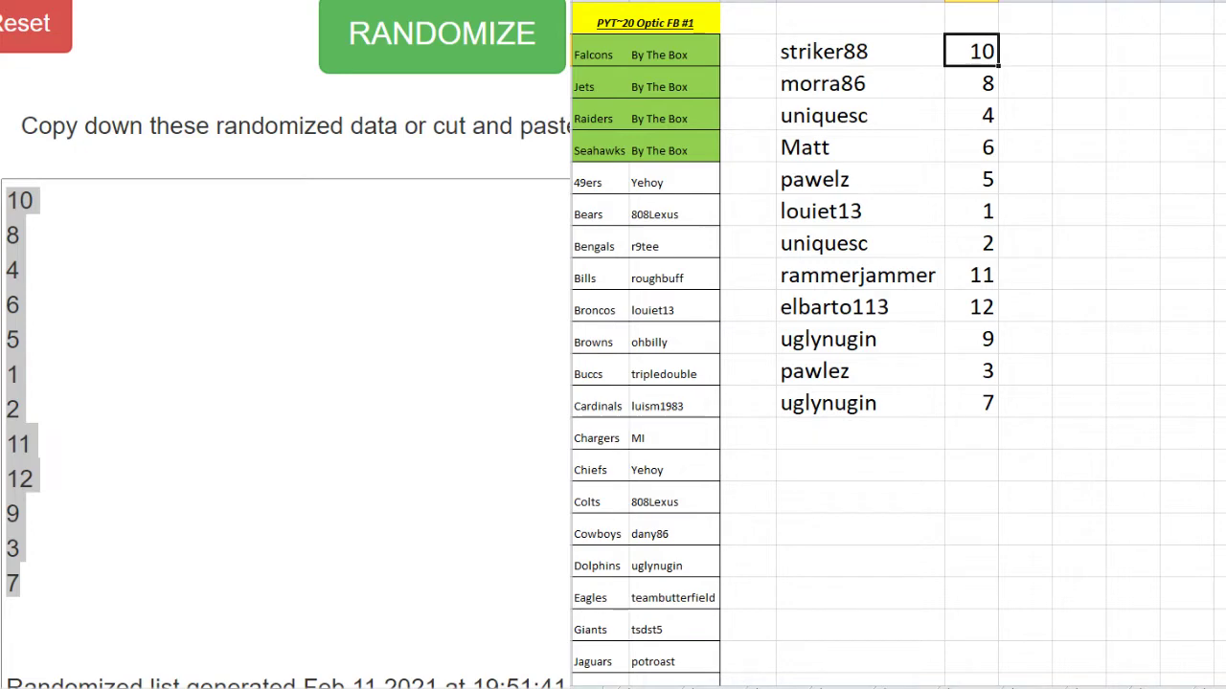
# Sort the participant list and its freshly pasted numbers from smallest to largest number
pyautogui.hotkey('alt', 'a')
pyautogui.press('s')
pyautogui.press('a')
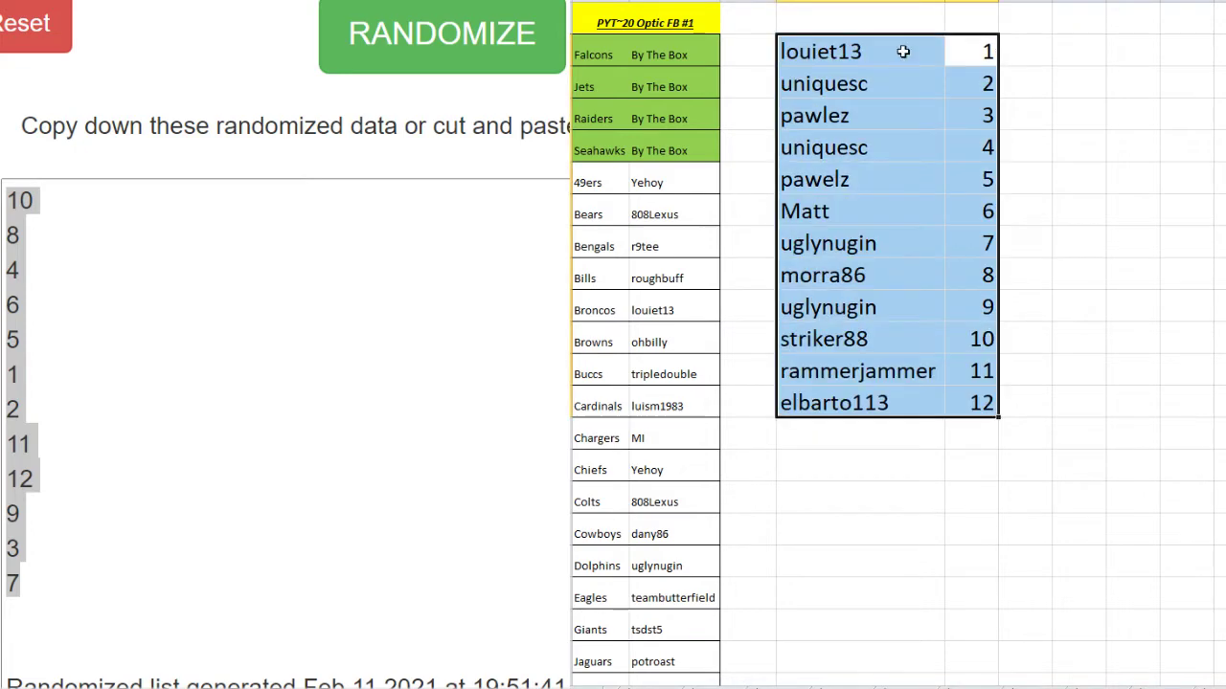
pyautogui.click(1157, 210)
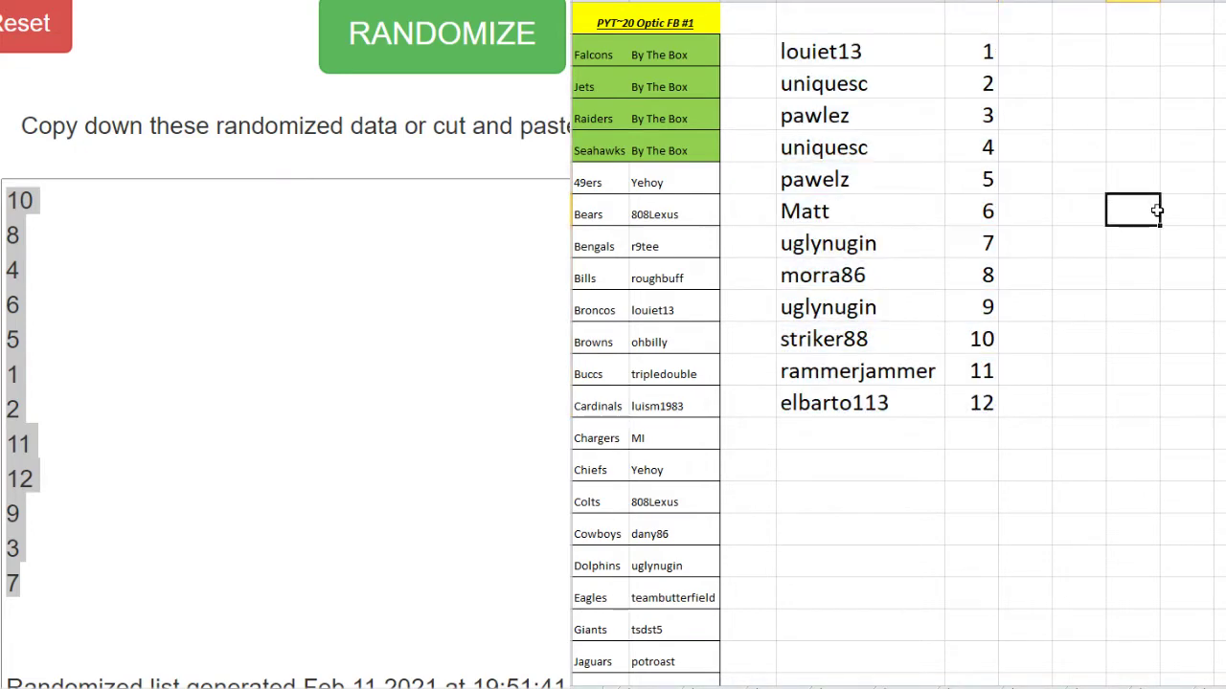
pyautogui.doubleClick(833, 116)
pyautogui.press('Left')
pyautogui.press('Left')
pyautogui.press('Left')
pyautogui.write('e')
pyautogui.press('Right')
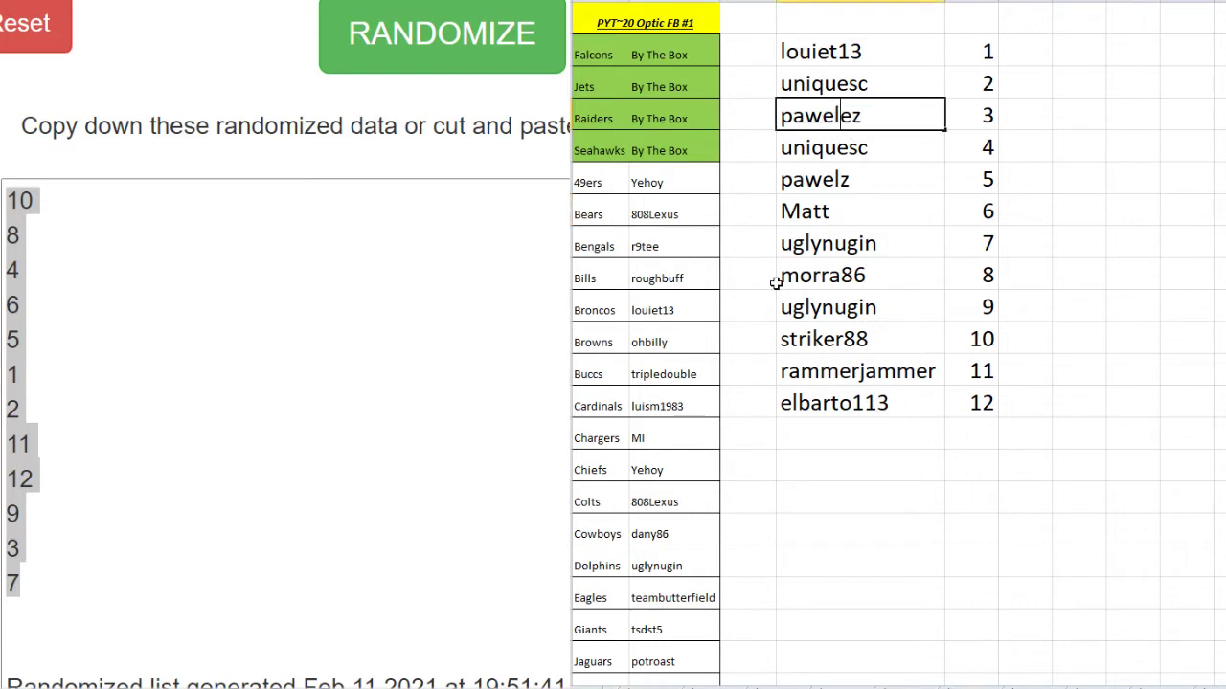
pyautogui.press('Delete')
pyautogui.press('Return')
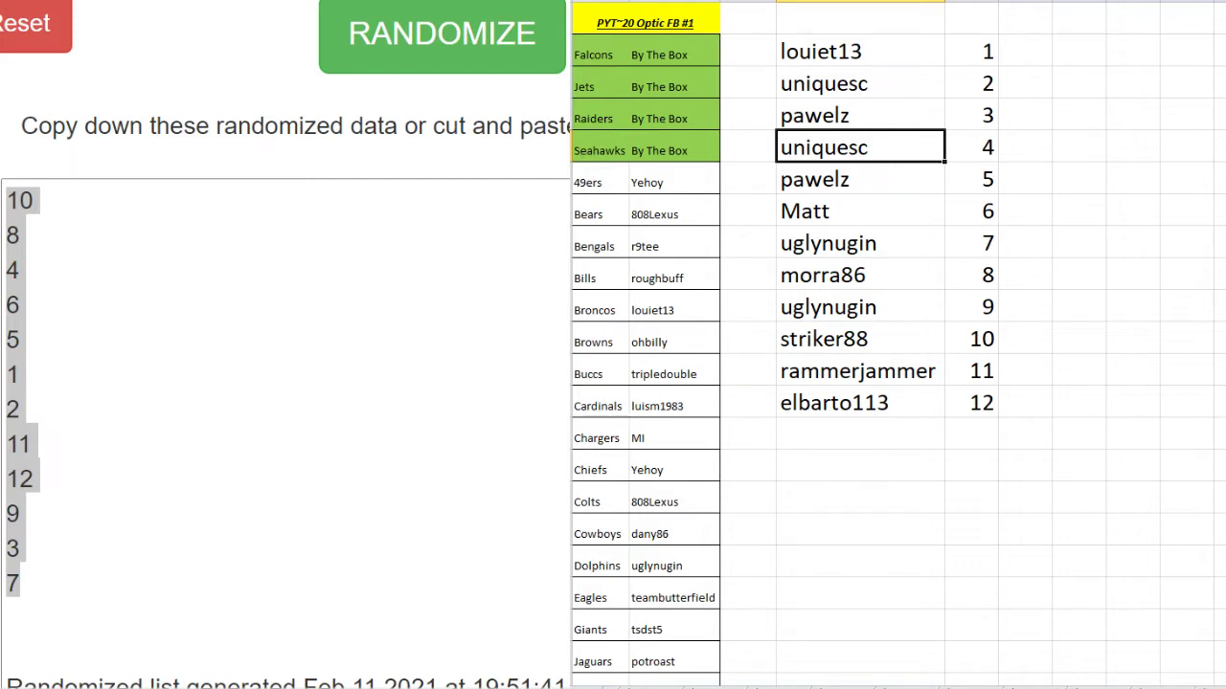
pyautogui.click(1021, 148)
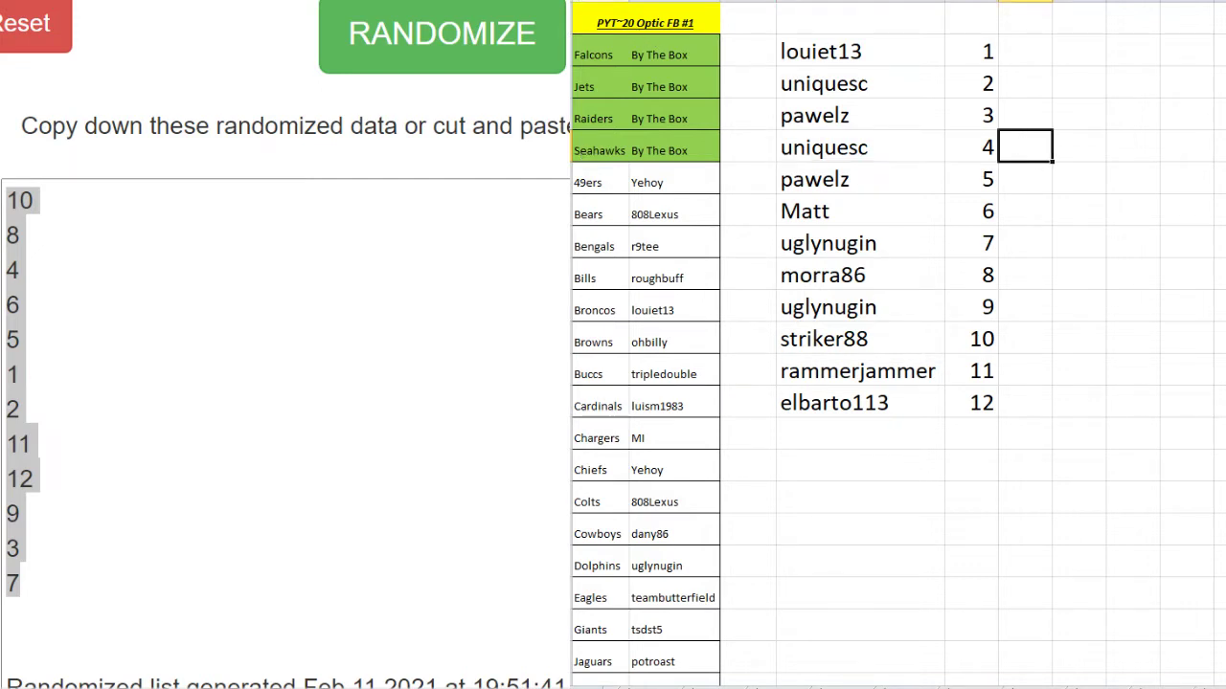
# Format the whole sheet with one uniform small font size and compact row heights
pyautogui.click(584, 2)
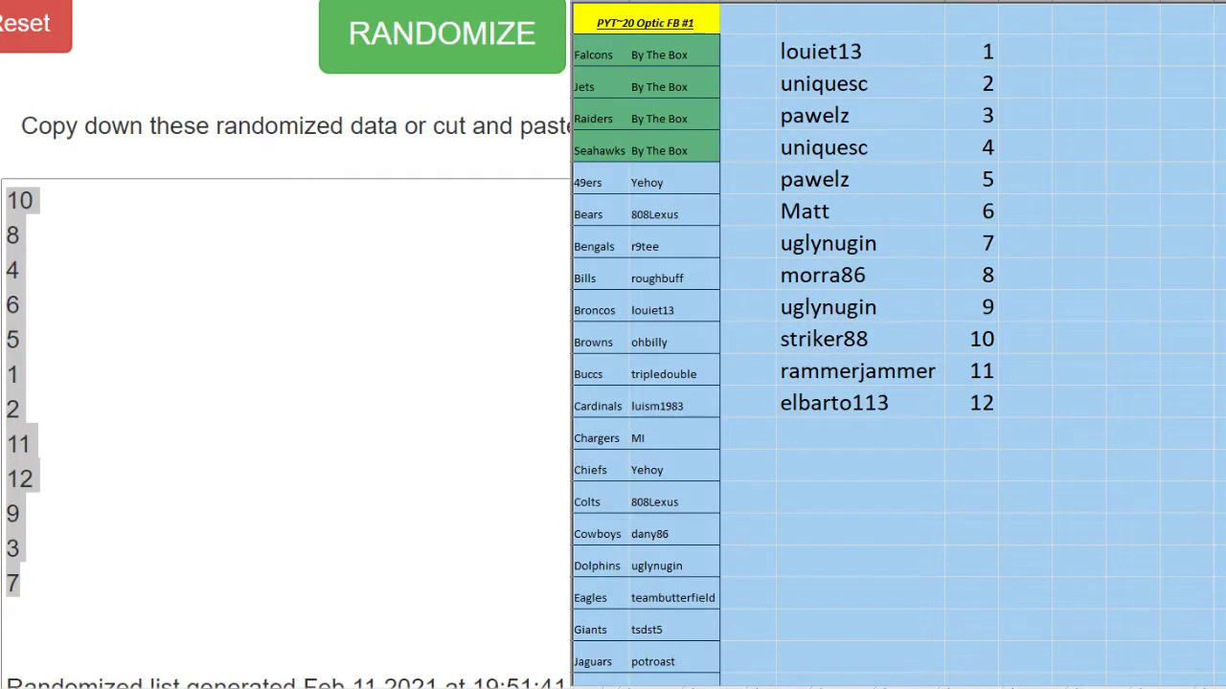
pyautogui.hotkey('ctrl', 'z')
pyautogui.click(905, 160)
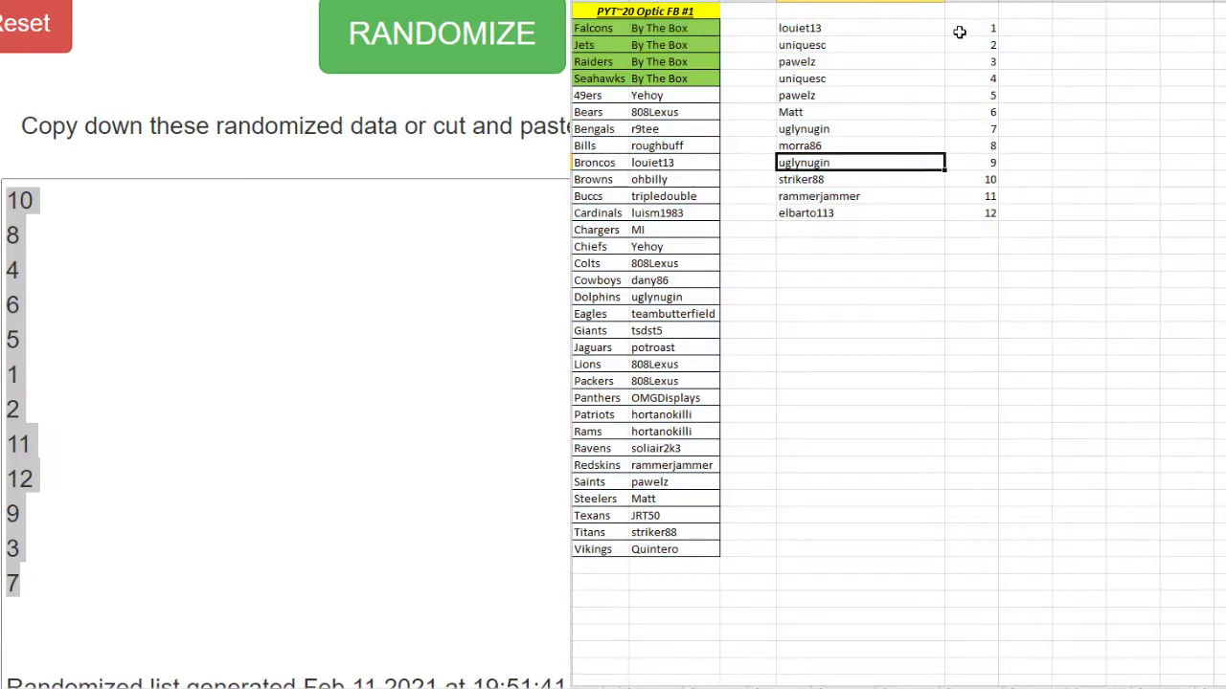
# Fit the participant and number columns to their contents and slightly widen the empty column before them
pyautogui.moveTo(969, 3); pyautogui.dragTo(862, 4)
pyautogui.doubleClick(945, 4)
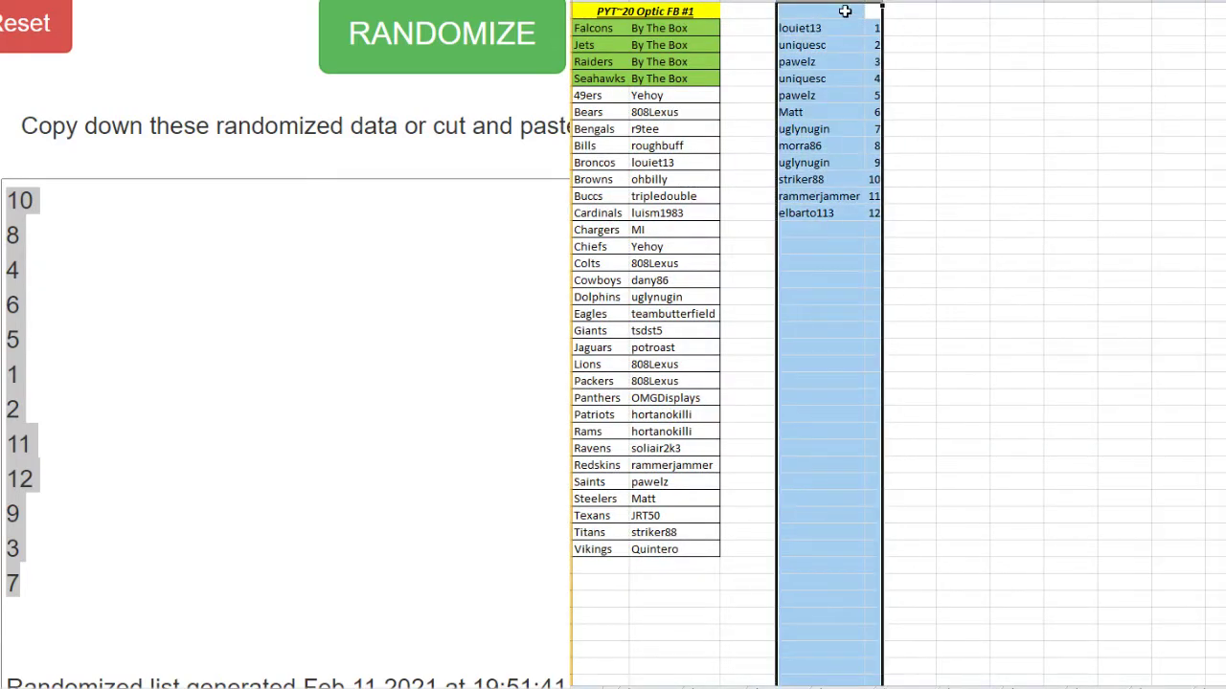
pyautogui.click(821, 27)
pyautogui.moveTo(776, 3); pyautogui.dragTo(783, 3)
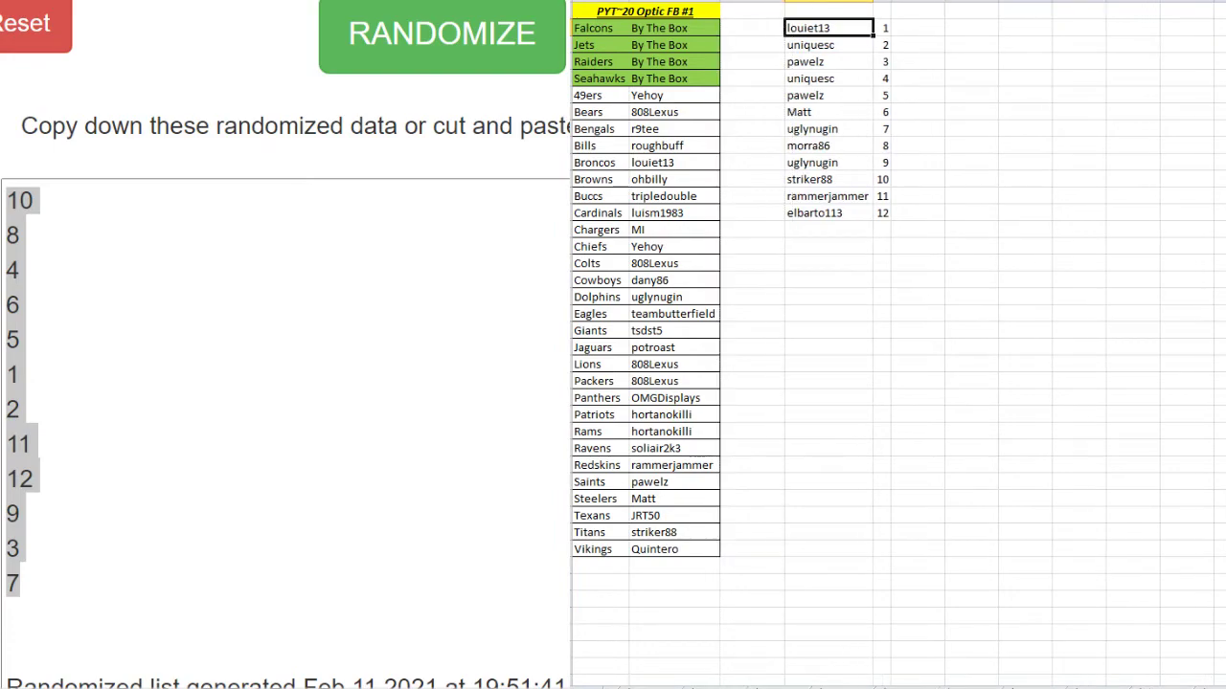